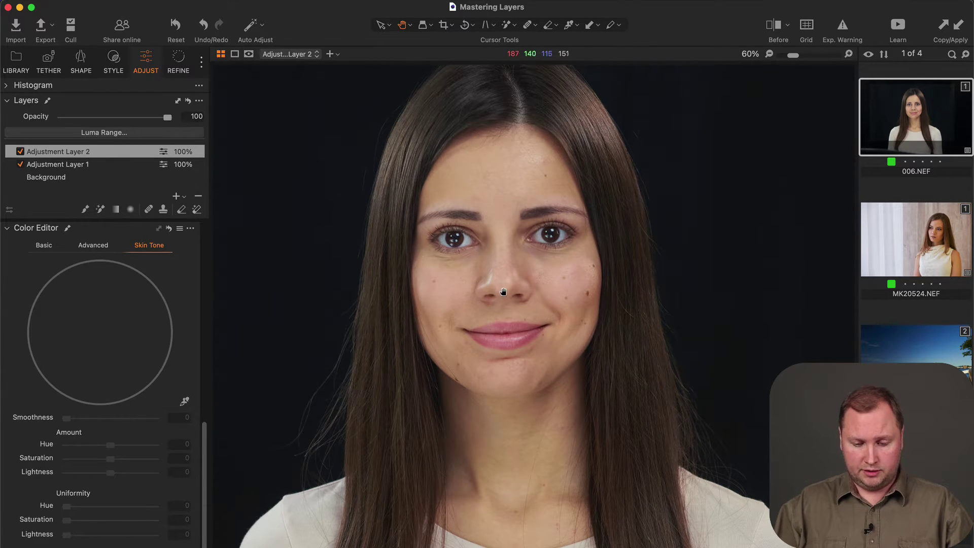
{"action": "scroll", "coordinate": [503, 292], "scroll_direction": "up", "scroll_amount": 3}
{"action": "scroll", "coordinate": [502, 292], "scroll_direction": "up", "scroll_amount": 3}
{"action": "scroll", "coordinate": [505, 412], "scroll_direction": "up", "scroll_amount": 1}
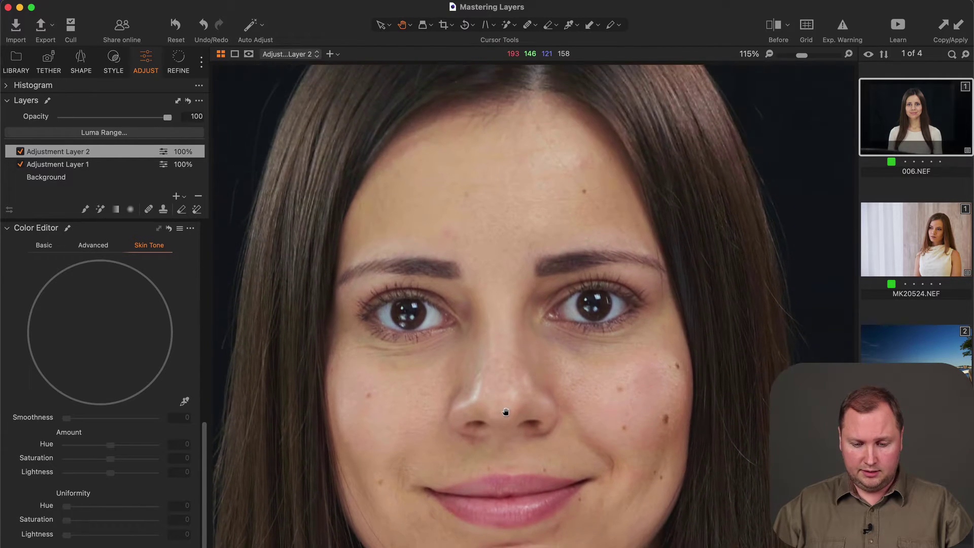
- Pan to the mouth and chin, and show then hide the brush mask to check its face coverage
{"action": "left_click_drag", "start_coordinate": [505, 412], "coordinate": [502, 190]}
{"action": "mouse_move", "coordinate": [502, 426]}
{"action": "left_mouse_down"}
{"action": "mouse_move", "coordinate": [501, 293]}
{"action": "mouse_move", "coordinate": [502, 355]}
{"action": "mouse_move", "coordinate": [509, 330]}
{"action": "left_mouse_up"}
{"action": "scroll", "coordinate": [501, 293], "scroll_direction": "down", "scroll_amount": 4}
{"action": "scroll", "coordinate": [501, 305], "scroll_direction": "down", "scroll_amount": 1}
{"action": "scroll", "coordinate": [501, 356], "scroll_direction": "up", "scroll_amount": 1}
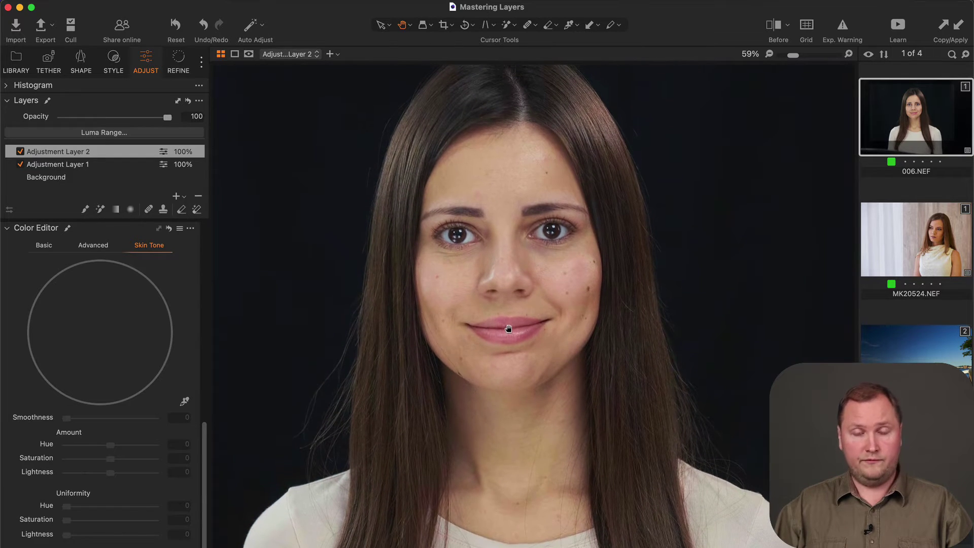
{"action": "key", "text": "b"}
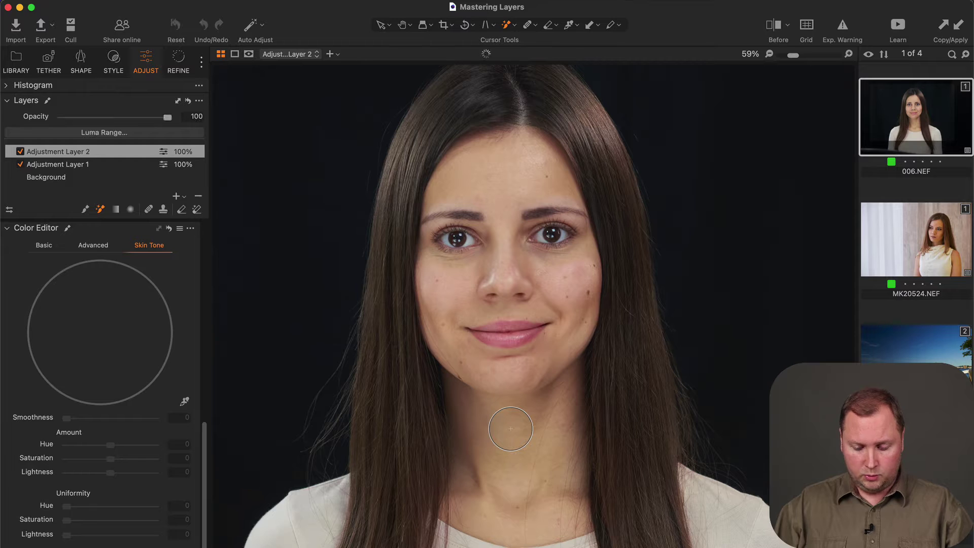
{"action": "key", "text": "m"}
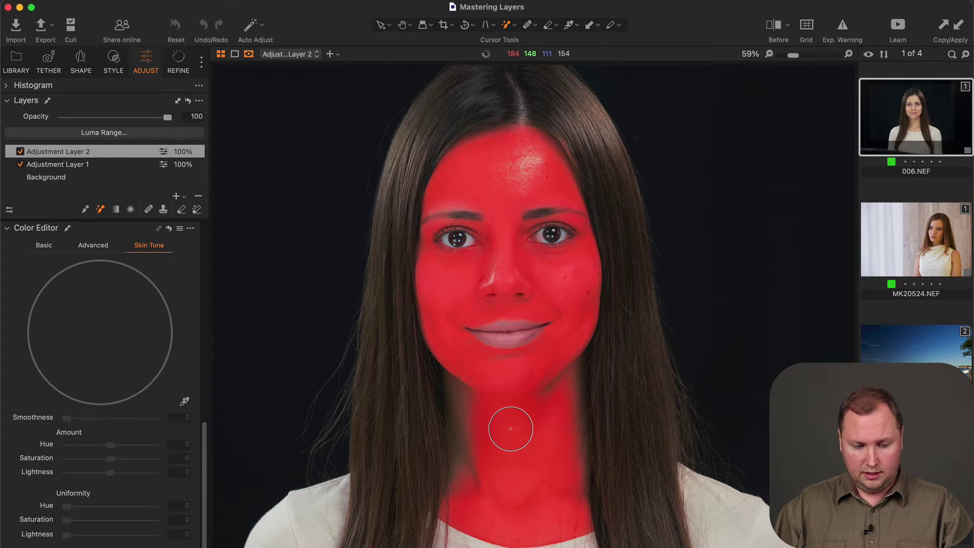
{"action": "key", "text": "m"}
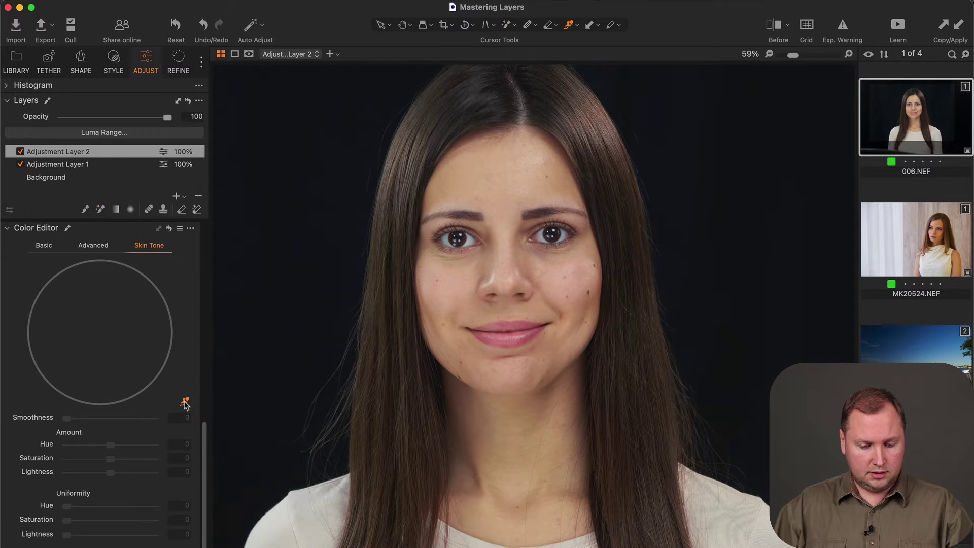
{"action": "scroll", "coordinate": [498, 237], "scroll_direction": "up", "scroll_amount": 5}
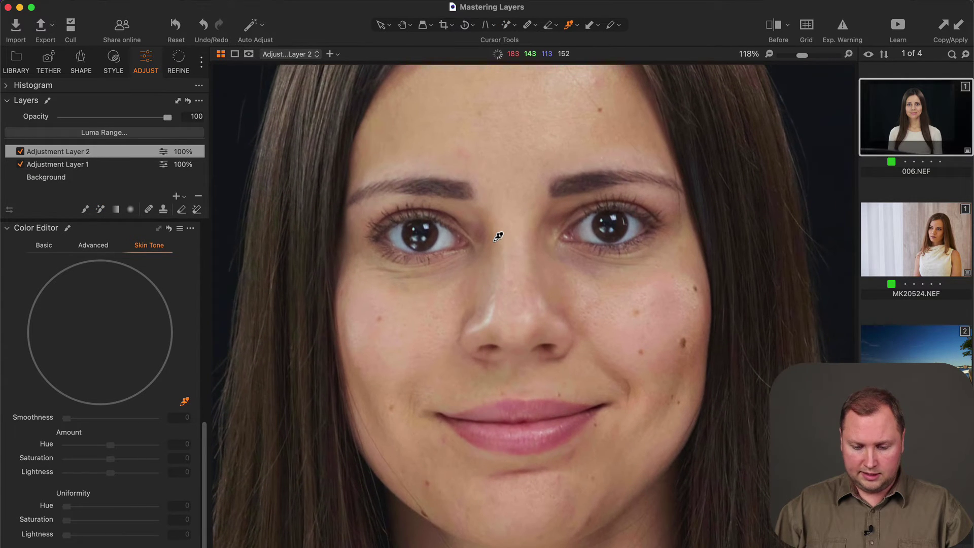
{"action": "scroll", "coordinate": [498, 236], "scroll_direction": "up", "scroll_amount": 2}
{"action": "scroll", "coordinate": [498, 237], "scroll_direction": "up", "scroll_amount": 2}
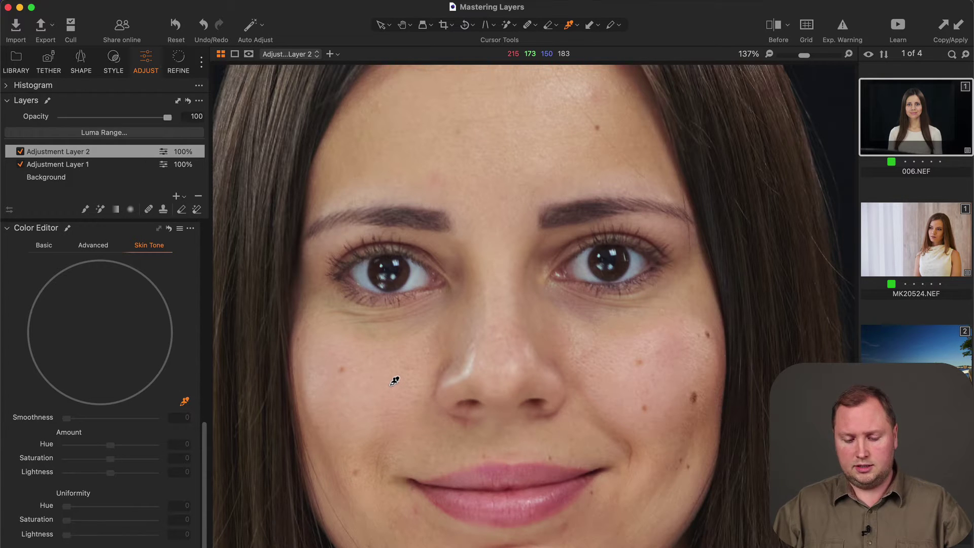
- Sample the cheek skin colour and widen the hue range toward yellow-green and red
{"action": "left_click", "coordinate": [668, 364]}
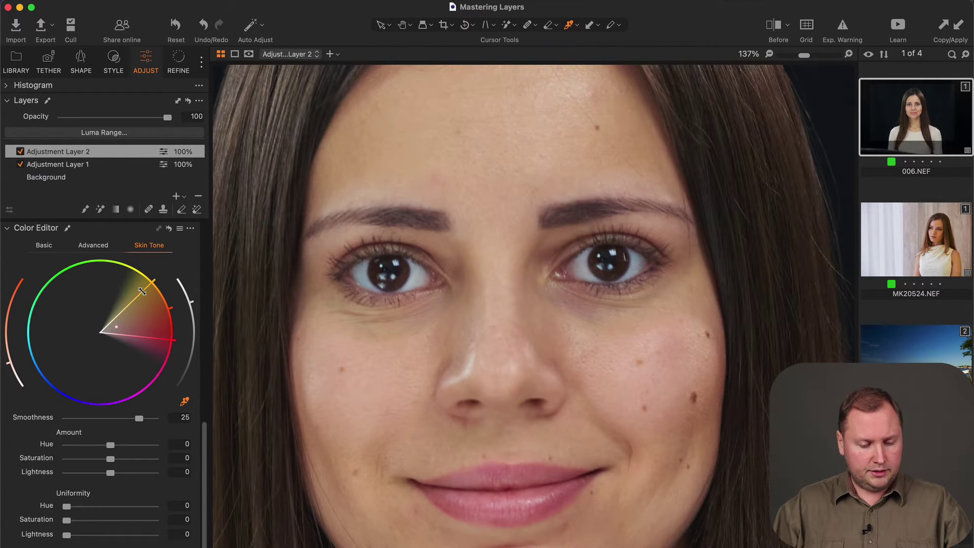
{"action": "mouse_move", "coordinate": [145, 317]}
{"action": "left_mouse_down"}
{"action": "mouse_move", "coordinate": [131, 268]}
{"action": "mouse_move", "coordinate": [159, 358]}
{"action": "left_mouse_up"}
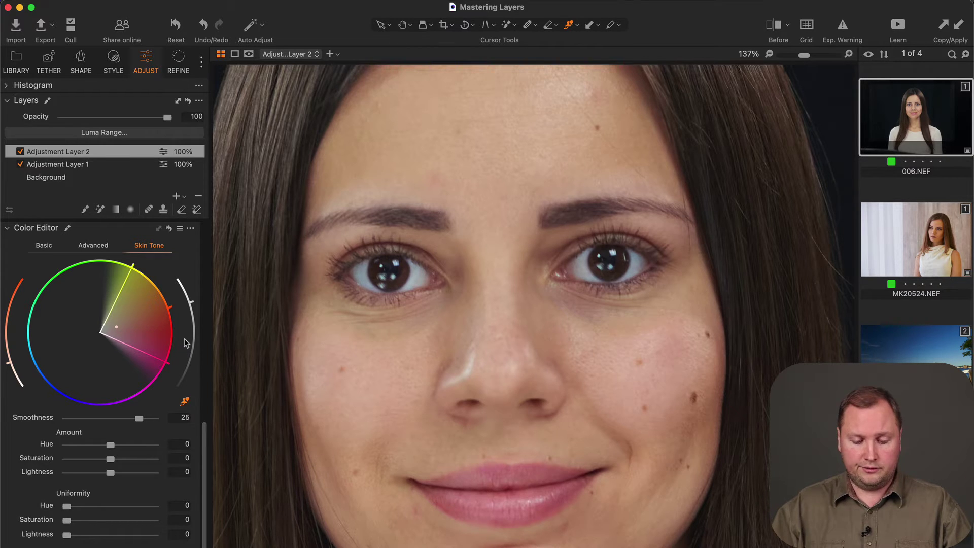
{"action": "scroll", "coordinate": [332, 352], "scroll_direction": "down", "scroll_amount": 3}
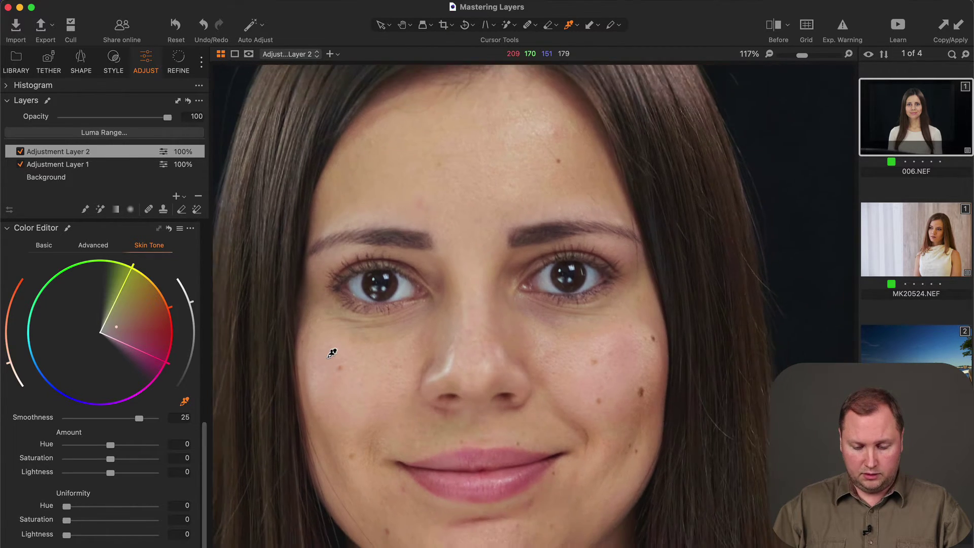
{"action": "scroll", "coordinate": [332, 352], "scroll_direction": "down", "scroll_amount": 2}
{"action": "scroll", "coordinate": [332, 352], "scroll_direction": "down", "scroll_amount": 2}
{"action": "scroll", "coordinate": [332, 352], "scroll_direction": "down", "scroll_amount": 2}
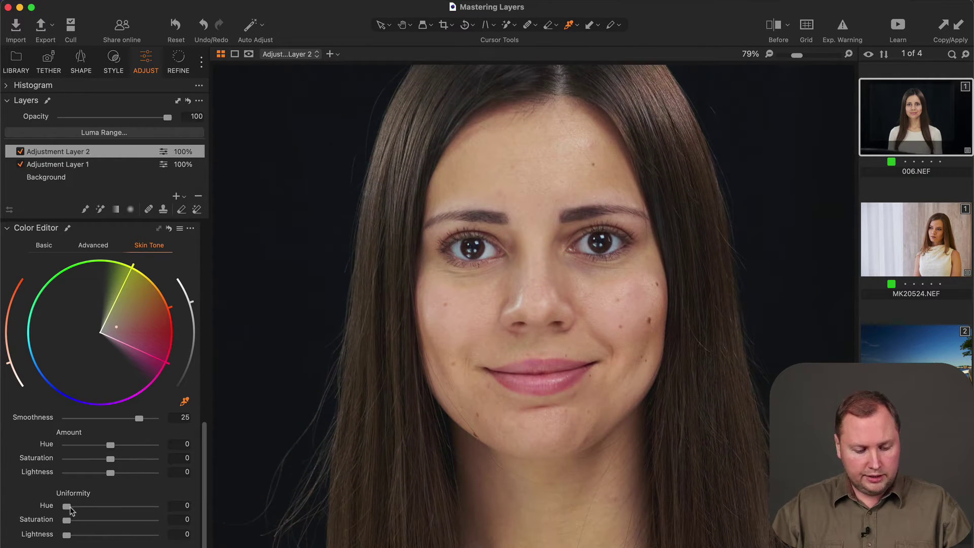
- Raise Uniformity Hue to about 70, then ease it back to 62
{"action": "left_click_drag", "start_coordinate": [67, 506], "coordinate": [128, 506]}
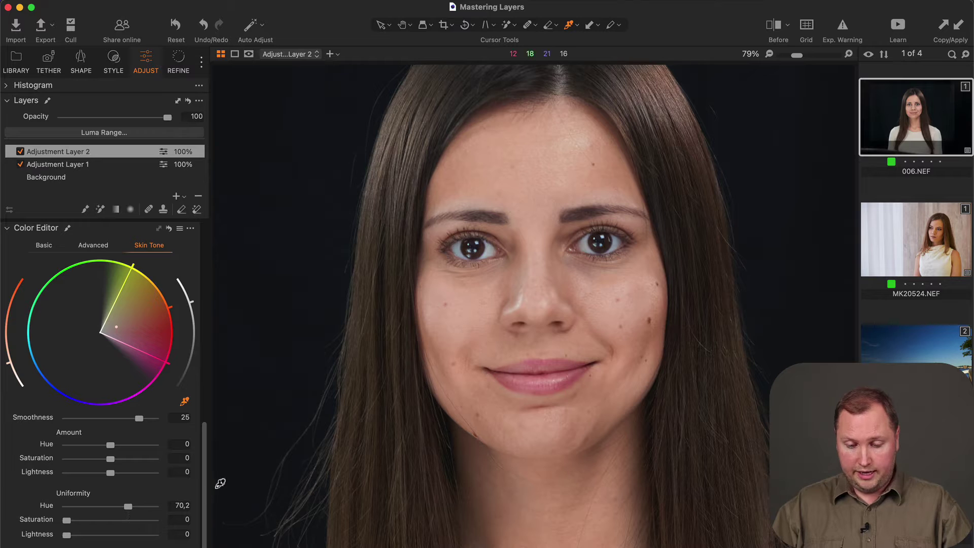
{"action": "scroll", "coordinate": [583, 373], "scroll_direction": "down", "scroll_amount": 2}
{"action": "scroll", "coordinate": [583, 374], "scroll_direction": "down", "scroll_amount": 2}
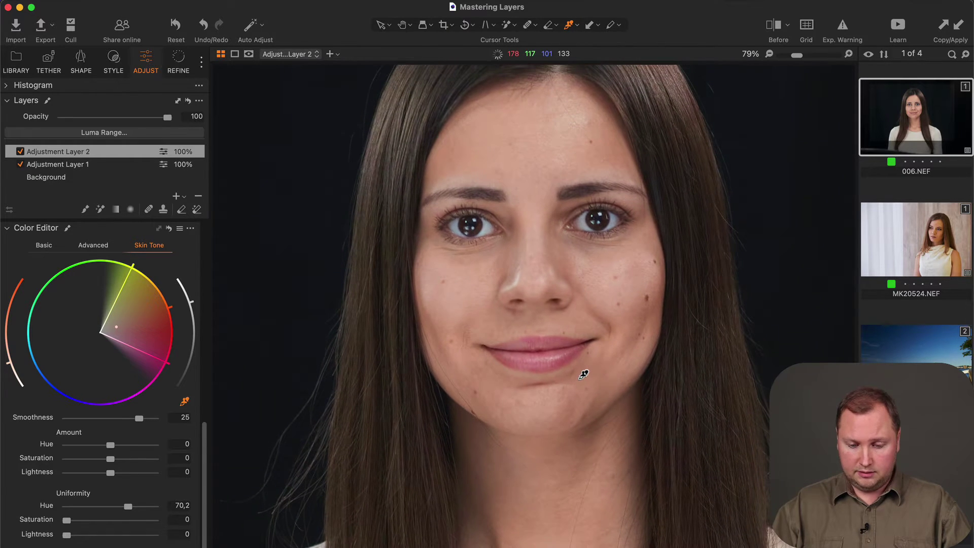
{"action": "scroll", "coordinate": [583, 373], "scroll_direction": "up", "scroll_amount": 2}
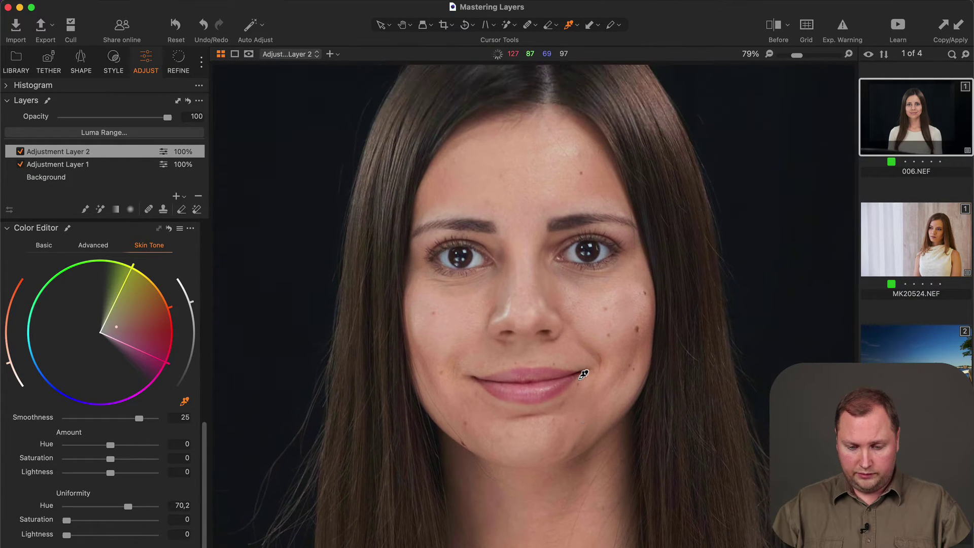
{"action": "scroll", "coordinate": [533, 380], "scroll_direction": "down", "scroll_amount": 2}
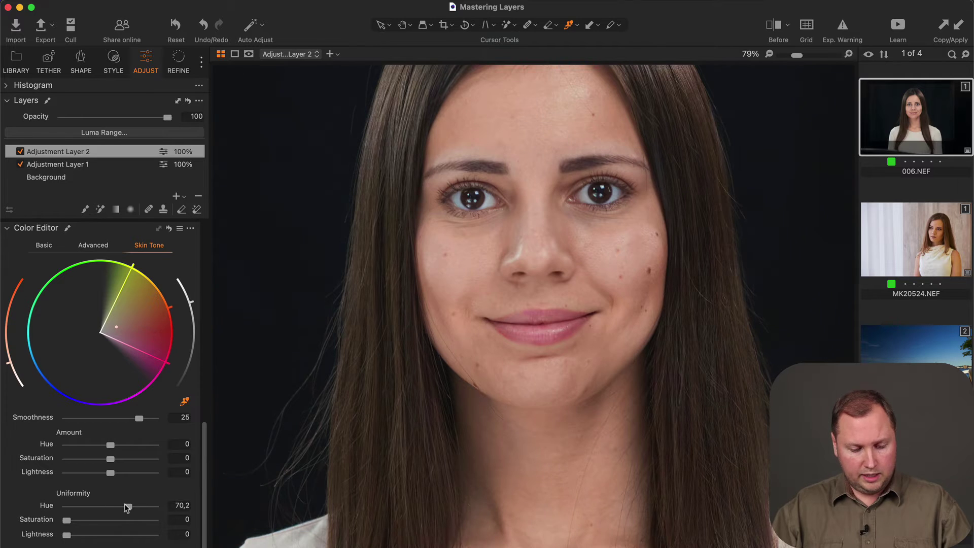
{"action": "left_click_drag", "start_coordinate": [128, 506], "coordinate": [121, 506]}
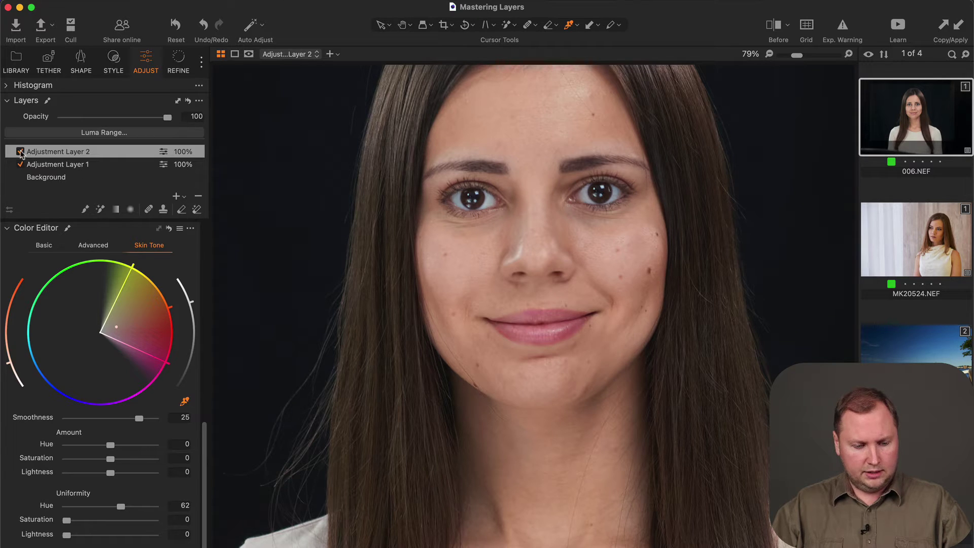
- Toggle Adjustment Layer 2 off and on to compare, then nudge the target skin colour slightly
{"action": "left_click", "coordinate": [21, 151]}
{"action": "left_click", "coordinate": [20, 152]}
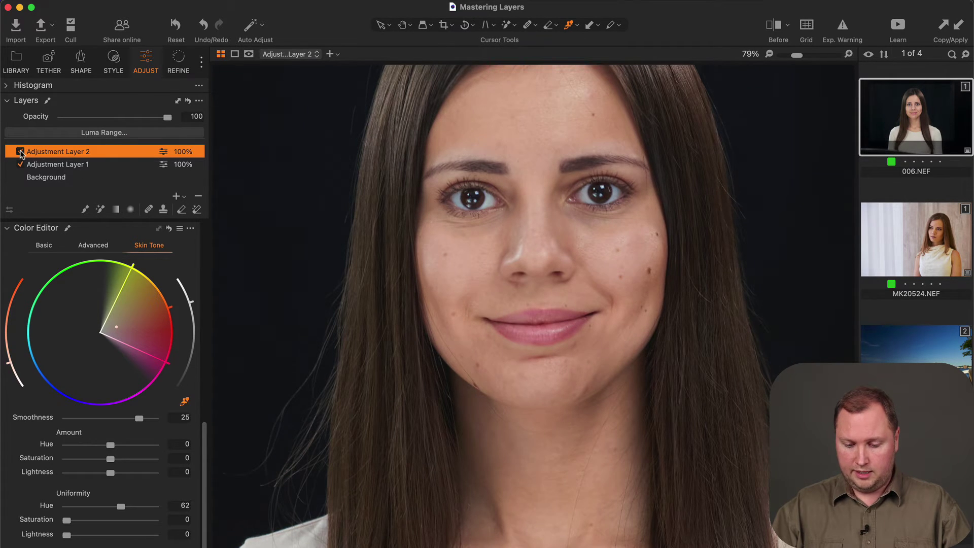
{"action": "left_click", "coordinate": [21, 151]}
{"action": "left_click", "coordinate": [21, 151]}
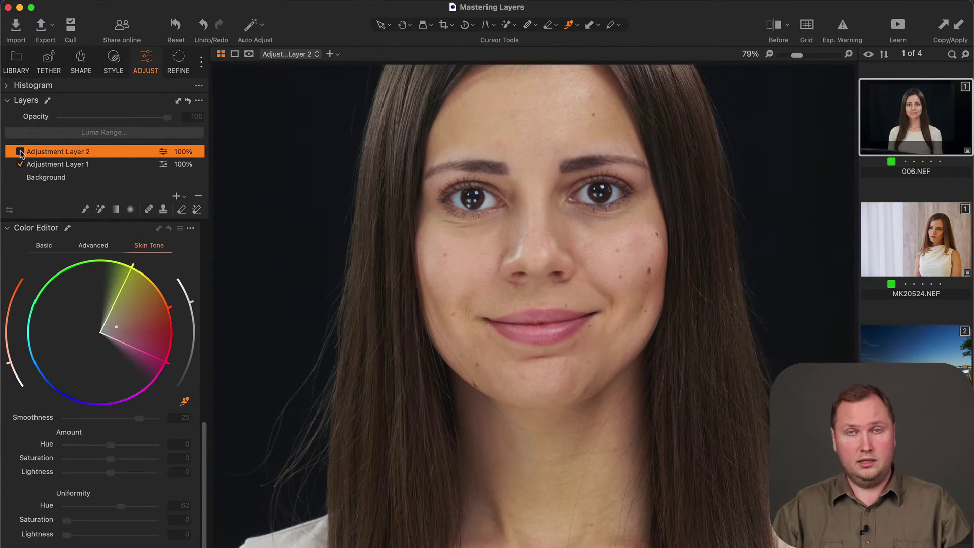
{"action": "left_click", "coordinate": [21, 151]}
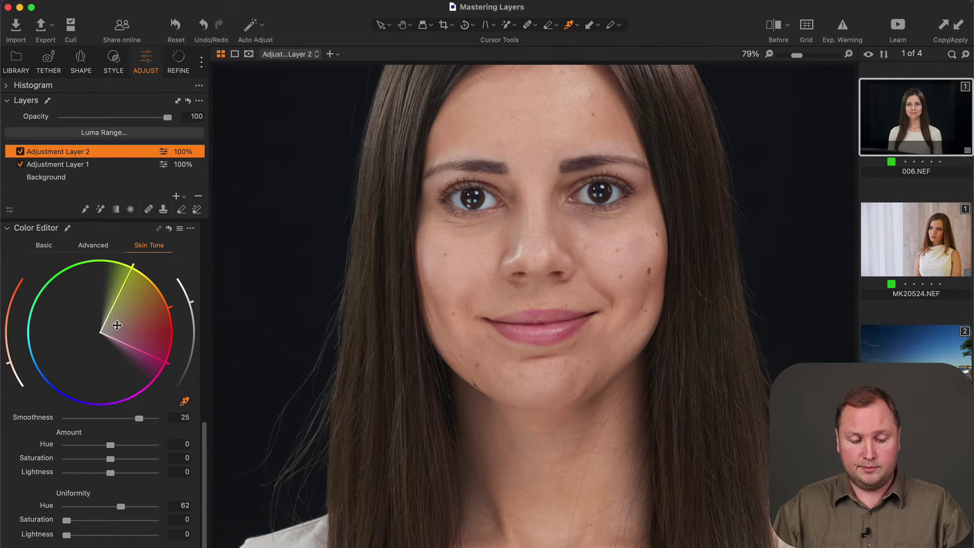
{"action": "left_click_drag", "start_coordinate": [118, 321], "coordinate": [120, 327]}
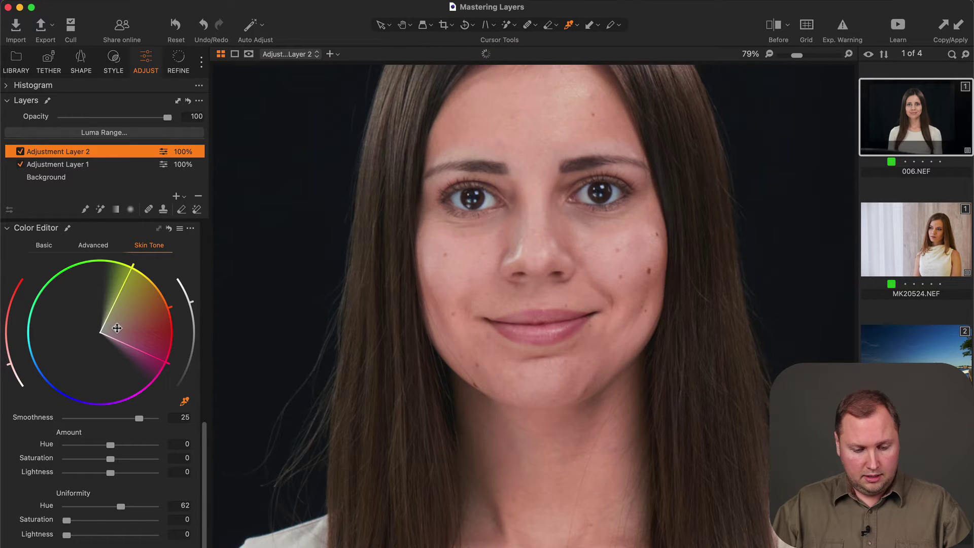
{"action": "left_click_drag", "start_coordinate": [121, 327], "coordinate": [129, 322]}
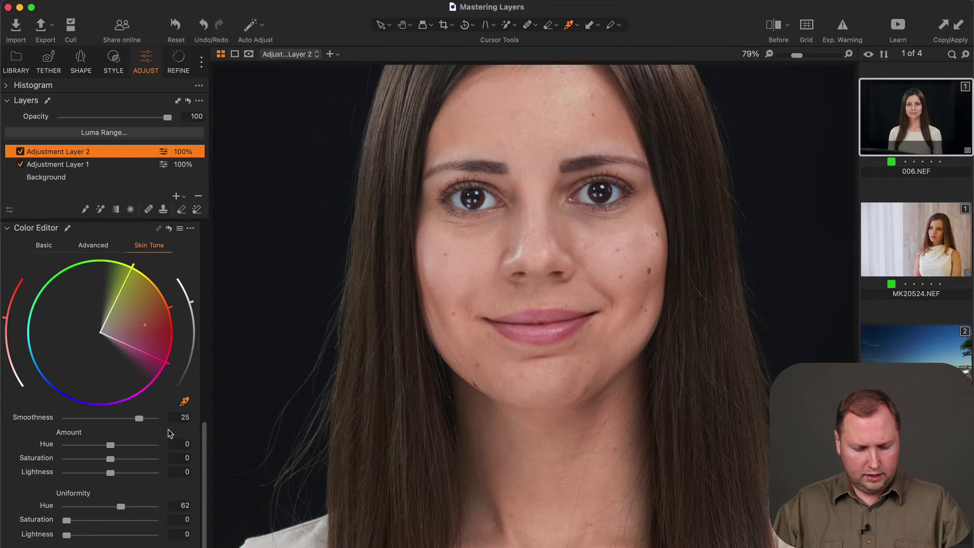
{"action": "scroll", "coordinate": [170, 433], "scroll_direction": "down", "scroll_amount": 2}
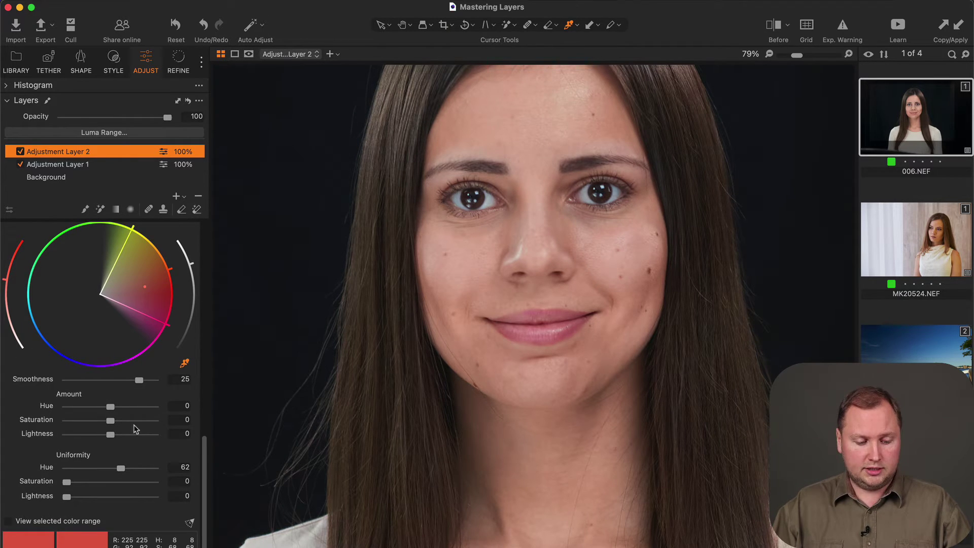
- Set skin amounts to hue -2.6, saturation 2.6, lightness -2.5, moving the target to a less saturated point
{"action": "left_click_drag", "start_coordinate": [111, 405], "coordinate": [64, 409]}
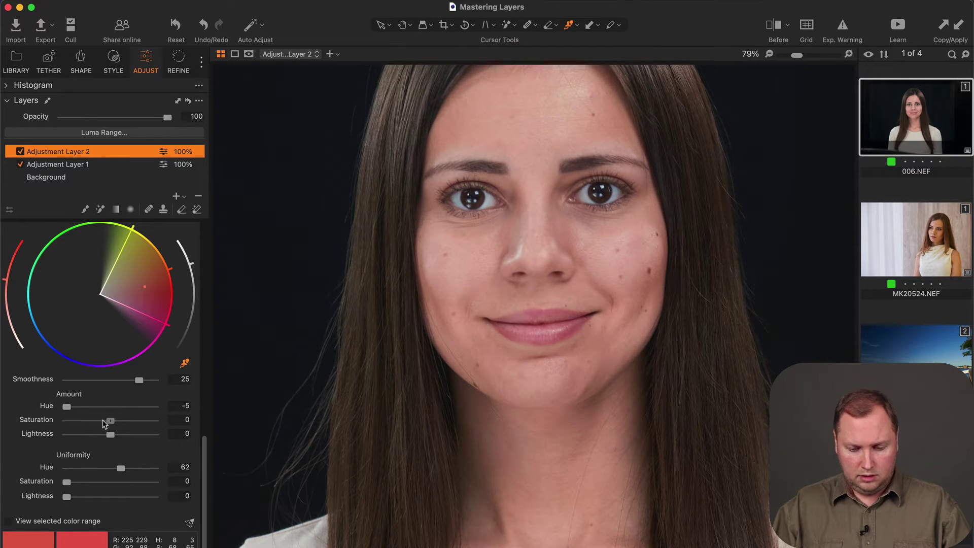
{"action": "left_click_drag", "start_coordinate": [108, 420], "coordinate": [128, 420]}
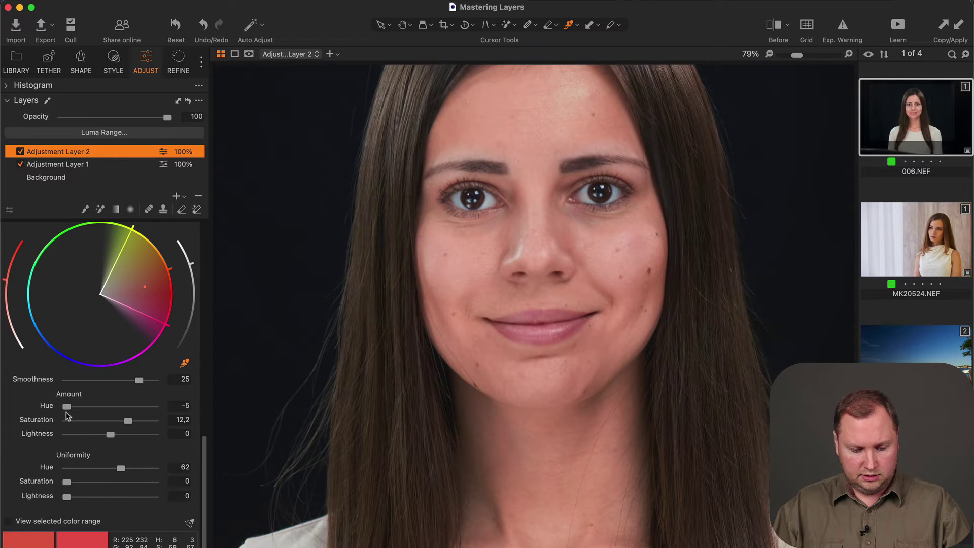
{"action": "mouse_move", "coordinate": [66, 405]}
{"action": "left_mouse_down"}
{"action": "mouse_move", "coordinate": [118, 420]}
{"action": "mouse_move", "coordinate": [99, 435]}
{"action": "left_mouse_up"}
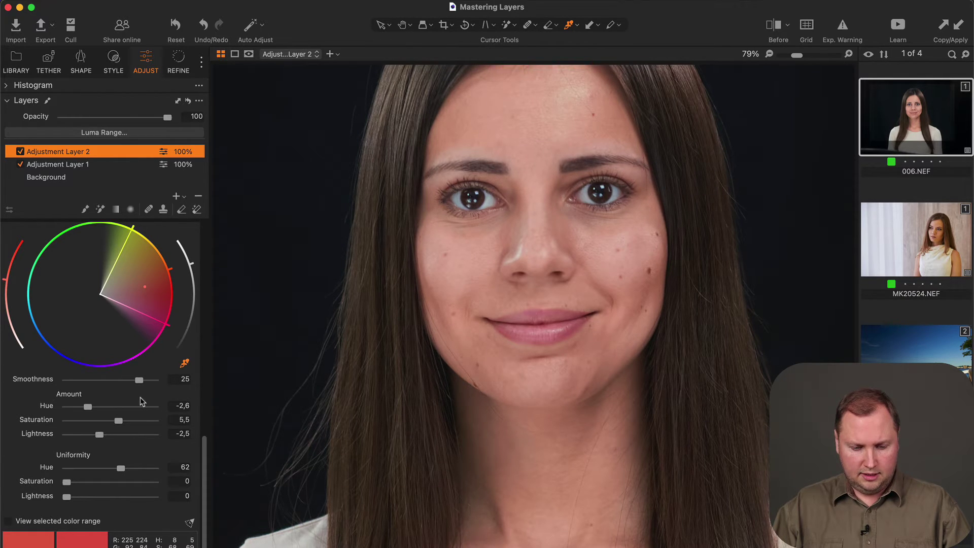
{"action": "left_click_drag", "start_coordinate": [145, 287], "coordinate": [128, 287]}
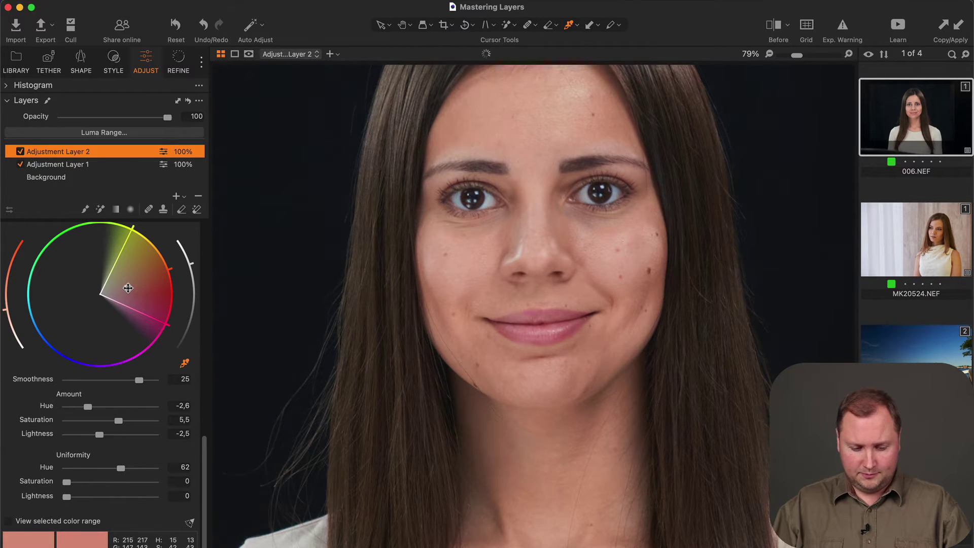
{"action": "left_click_drag", "start_coordinate": [118, 420], "coordinate": [114, 420]}
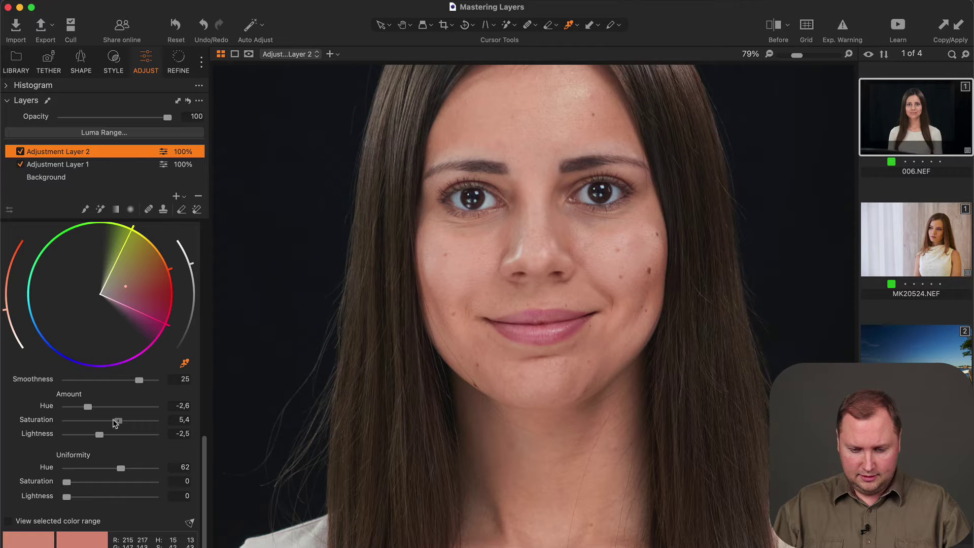
{"action": "scroll", "coordinate": [365, 310], "scroll_direction": "down", "scroll_amount": 3}
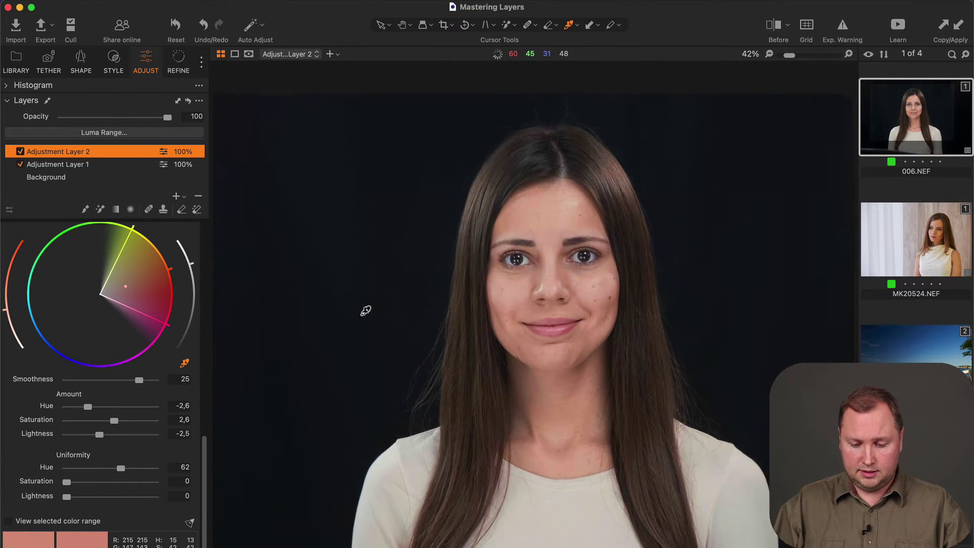
{"action": "scroll", "coordinate": [366, 310], "scroll_direction": "up", "scroll_amount": 3}
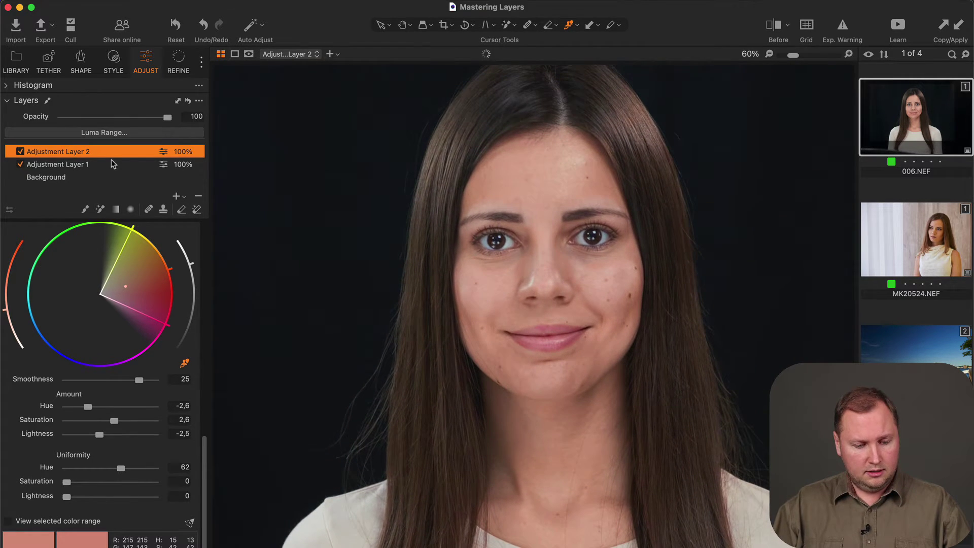
{"action": "left_click", "coordinate": [21, 152]}
{"action": "left_click", "coordinate": [20, 151]}
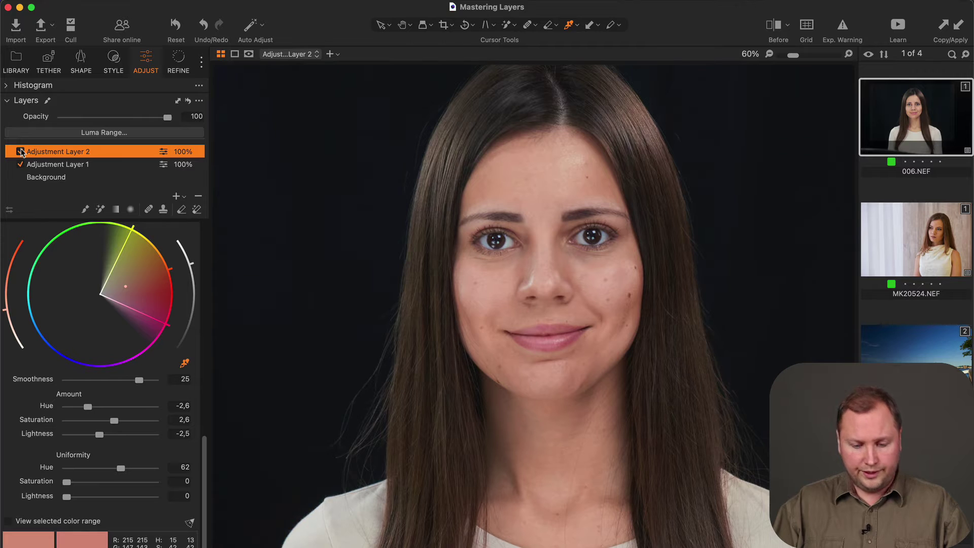
{"action": "left_click", "coordinate": [21, 152]}
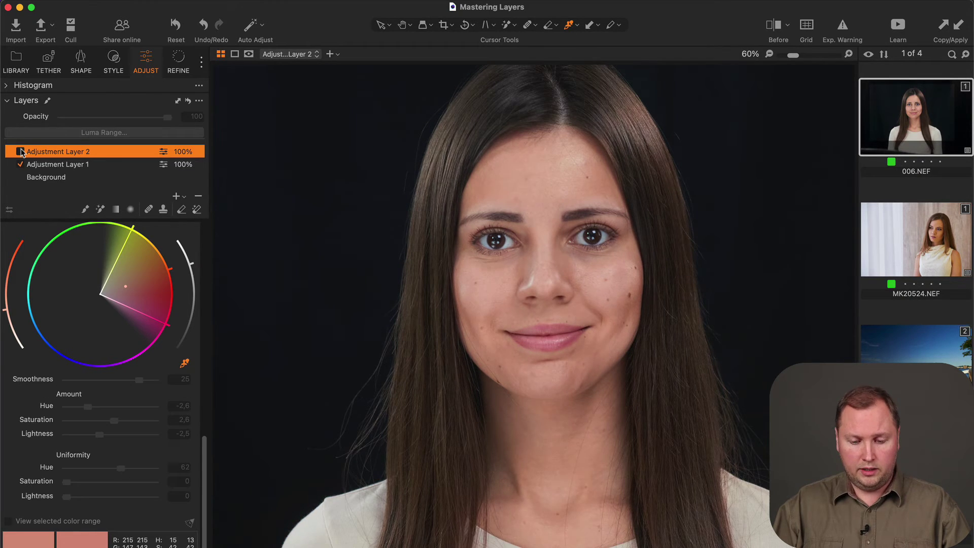
{"action": "left_click", "coordinate": [21, 151]}
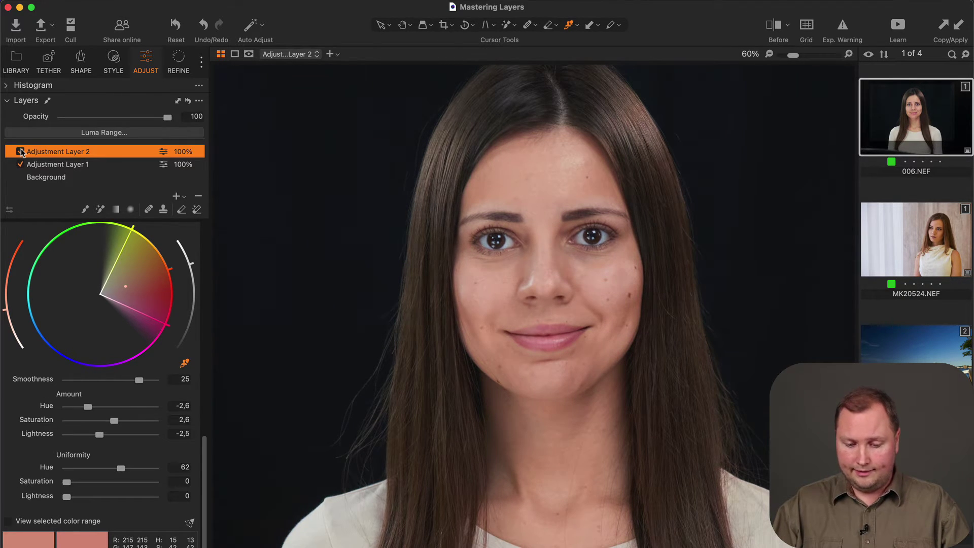
{"action": "left_click", "coordinate": [20, 151]}
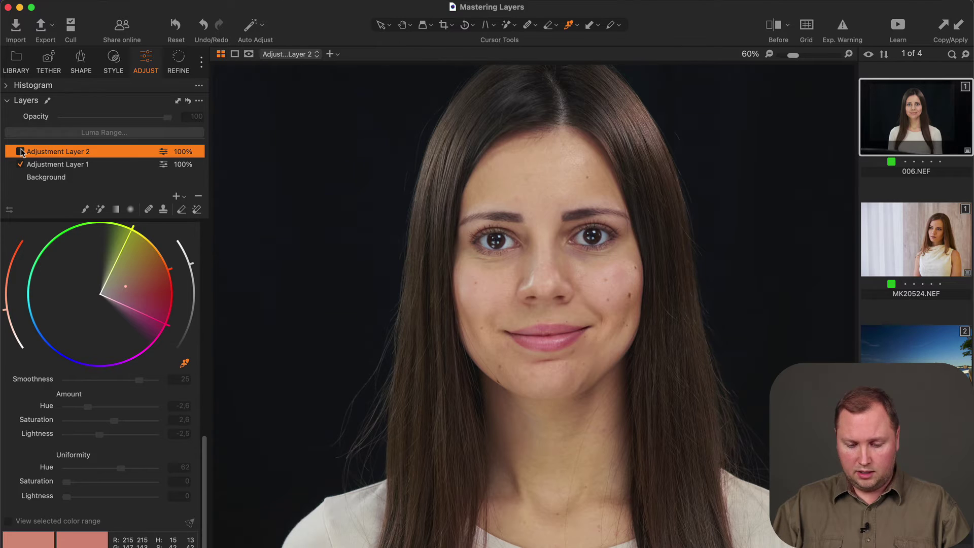
{"action": "left_click", "coordinate": [21, 151]}
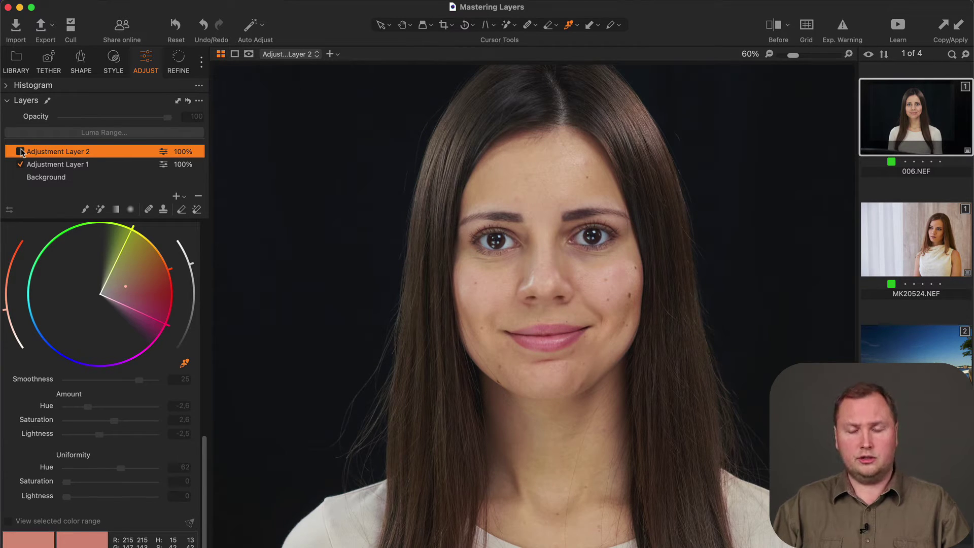
{"action": "left_click", "coordinate": [20, 151]}
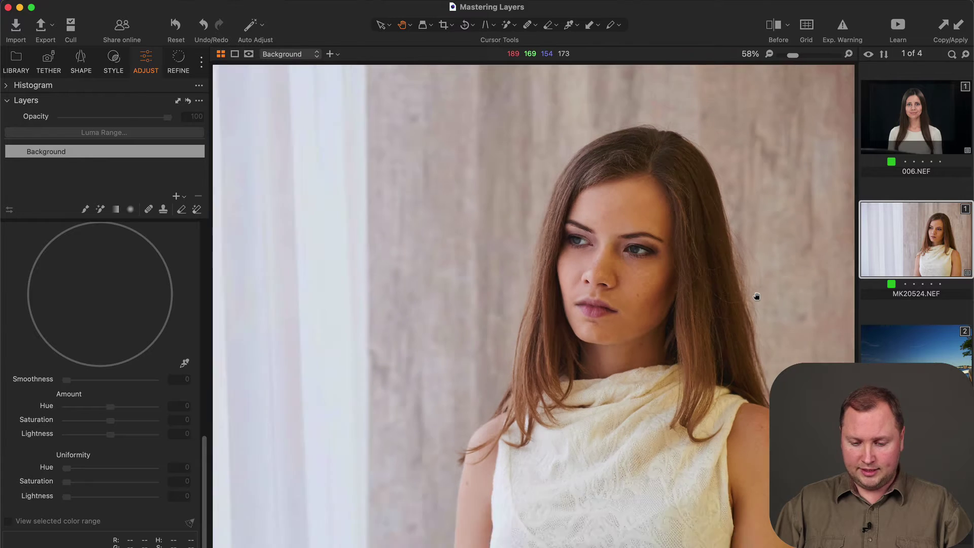
- Fit the whole MK20524.NEF portrait in the viewer
{"action": "double_click", "coordinate": [756, 296]}
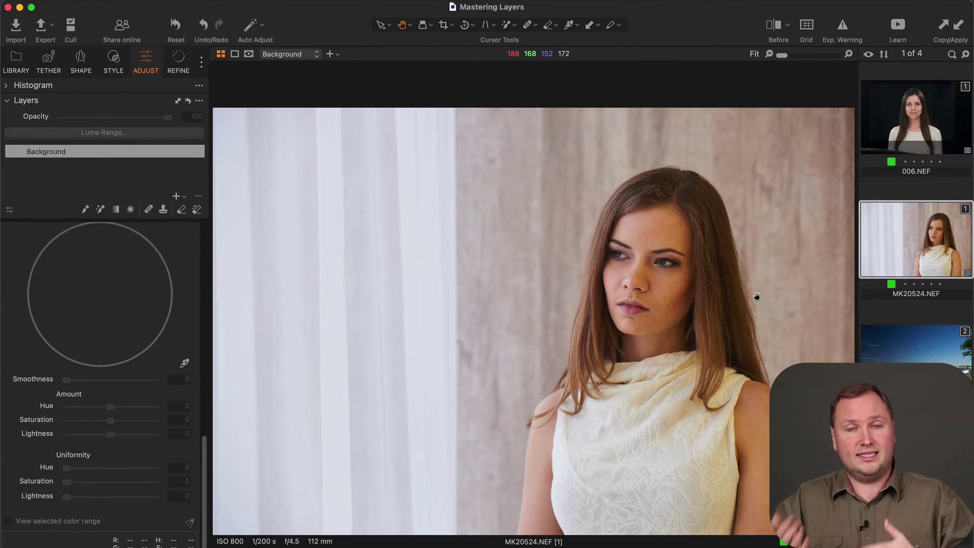
{"action": "scroll", "coordinate": [740, 296], "scroll_direction": "up", "scroll_amount": 2}
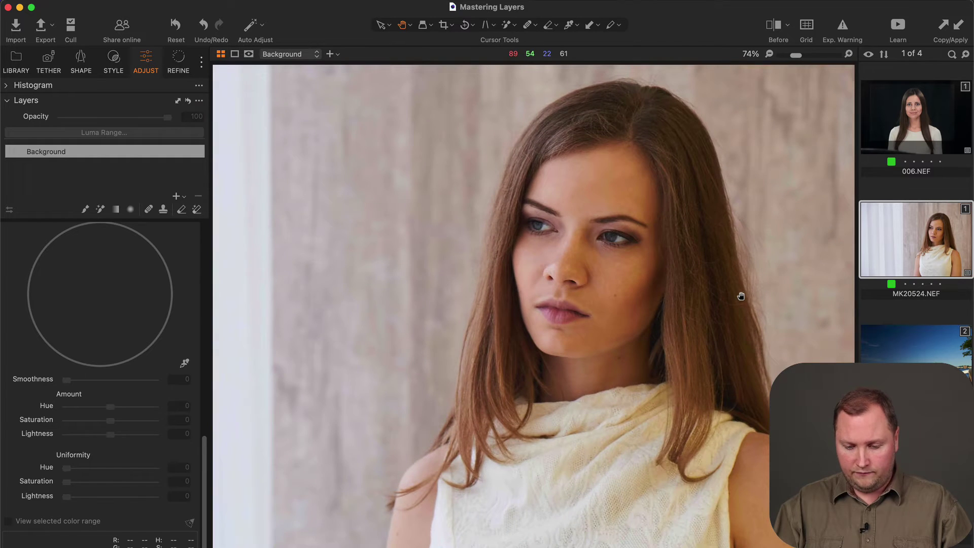
{"action": "scroll", "coordinate": [741, 296], "scroll_direction": "up", "scroll_amount": 2}
{"action": "scroll", "coordinate": [740, 297], "scroll_direction": "up", "scroll_amount": 1}
{"action": "scroll", "coordinate": [691, 292], "scroll_direction": "up", "scroll_amount": 1}
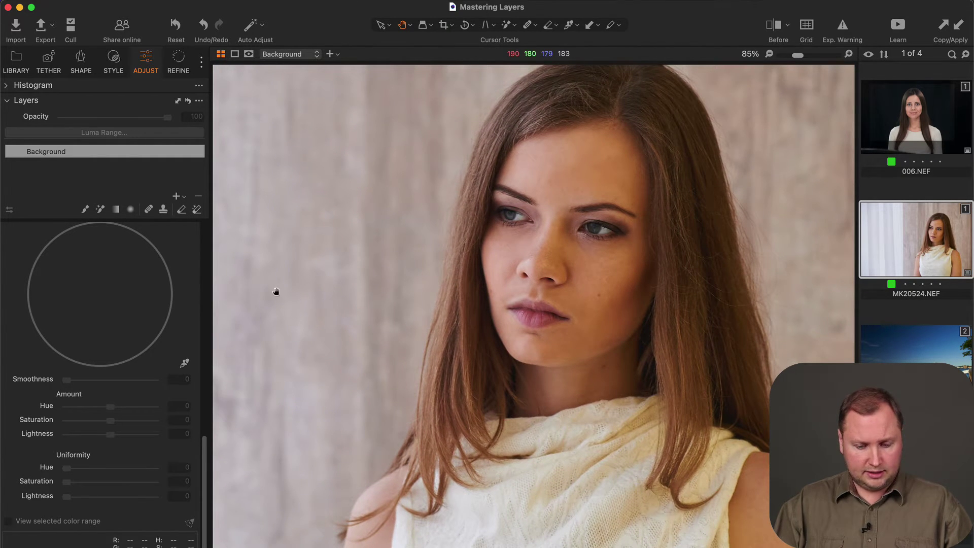
- Brush a mask on the cheek to create Adjustment Layer 1, previewing the mask briefly
{"action": "key", "text": "b"}
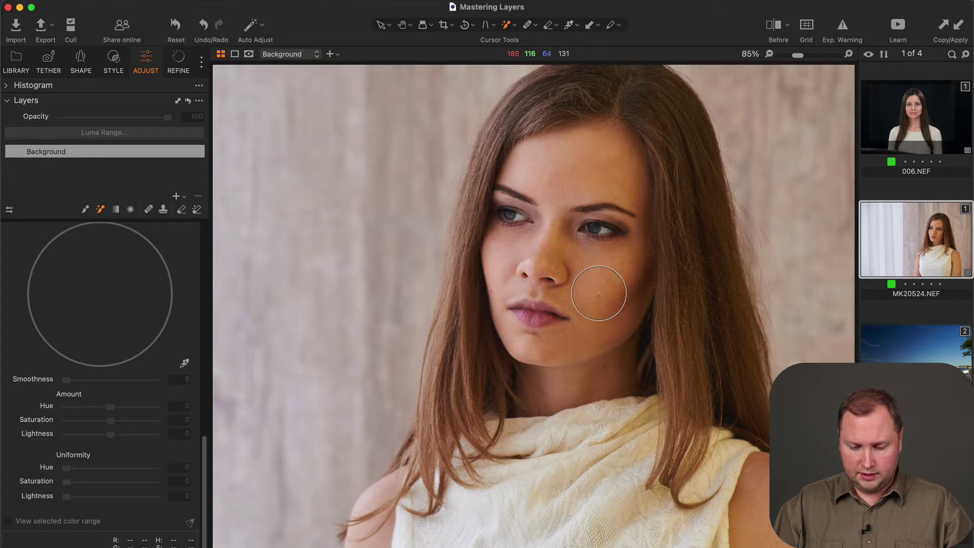
{"action": "left_click", "coordinate": [598, 291]}
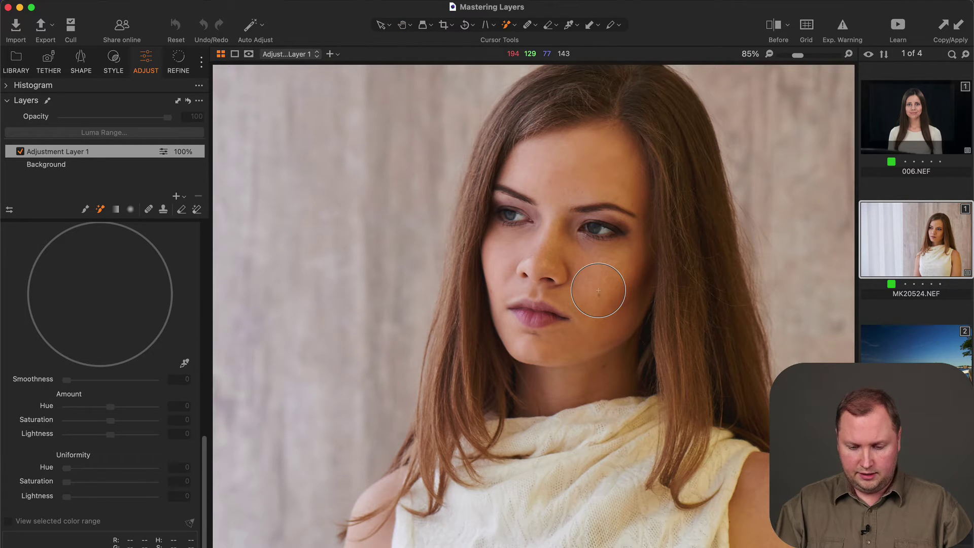
{"action": "key", "text": "m"}
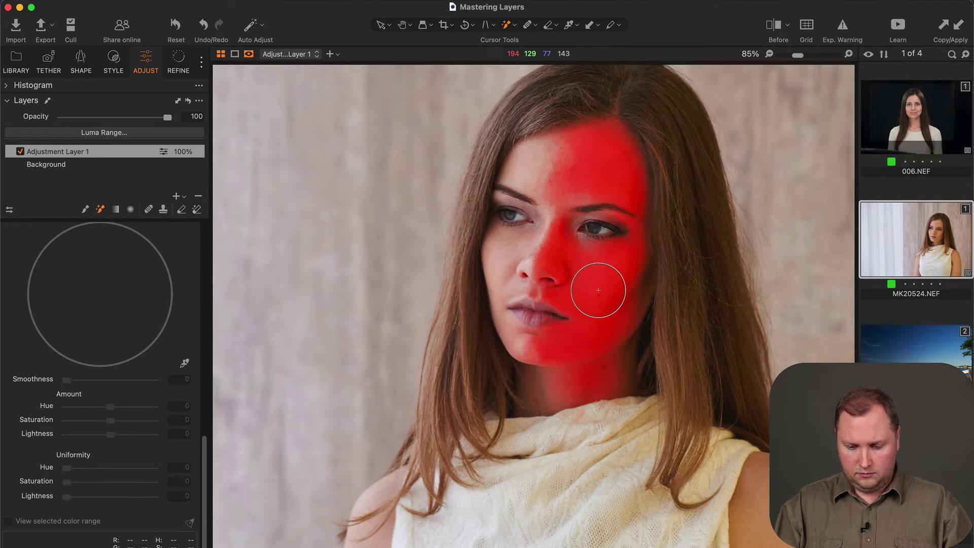
{"action": "scroll", "coordinate": [599, 291], "scroll_direction": "up", "scroll_amount": 3}
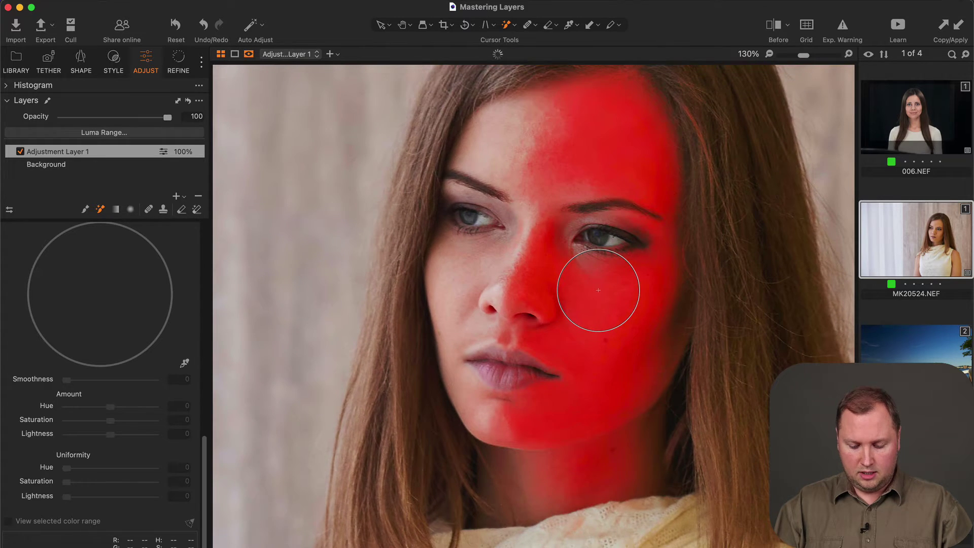
{"action": "key", "text": "m"}
{"action": "left_click", "coordinate": [184, 365]}
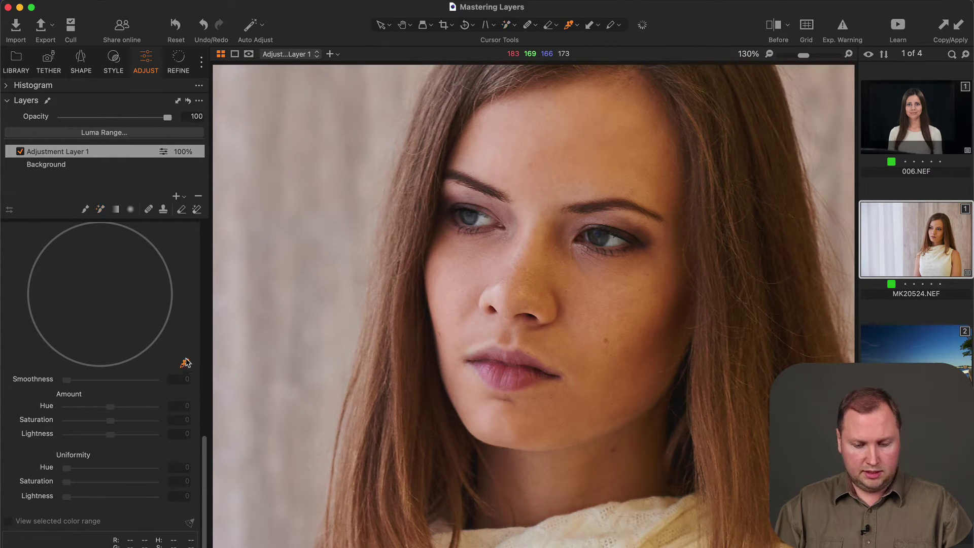
- Sample the cheek skin colour and widen the range toward magenta
{"action": "left_click", "coordinate": [460, 277]}
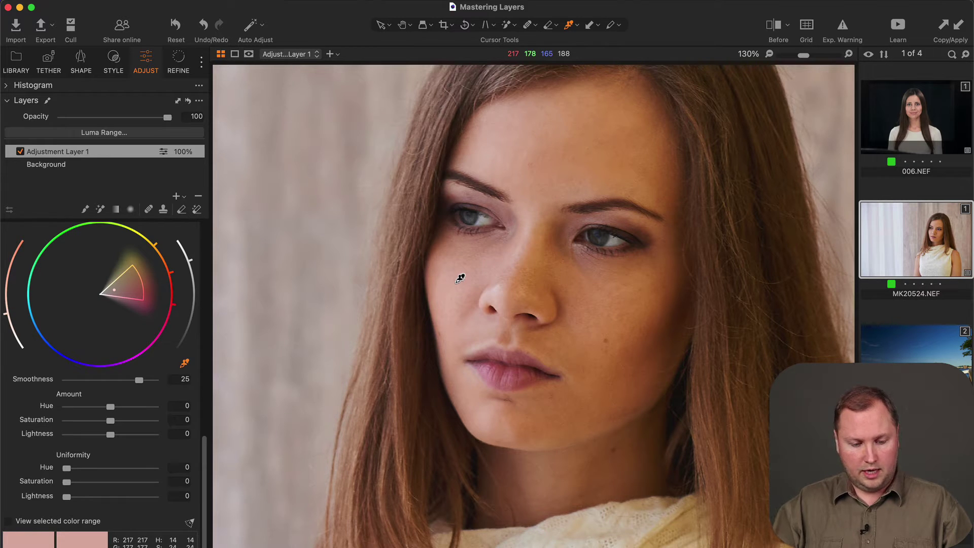
{"action": "mouse_move", "coordinate": [146, 268]}
{"action": "left_mouse_down"}
{"action": "mouse_move", "coordinate": [177, 273]}
{"action": "mouse_move", "coordinate": [125, 247]}
{"action": "left_mouse_up"}
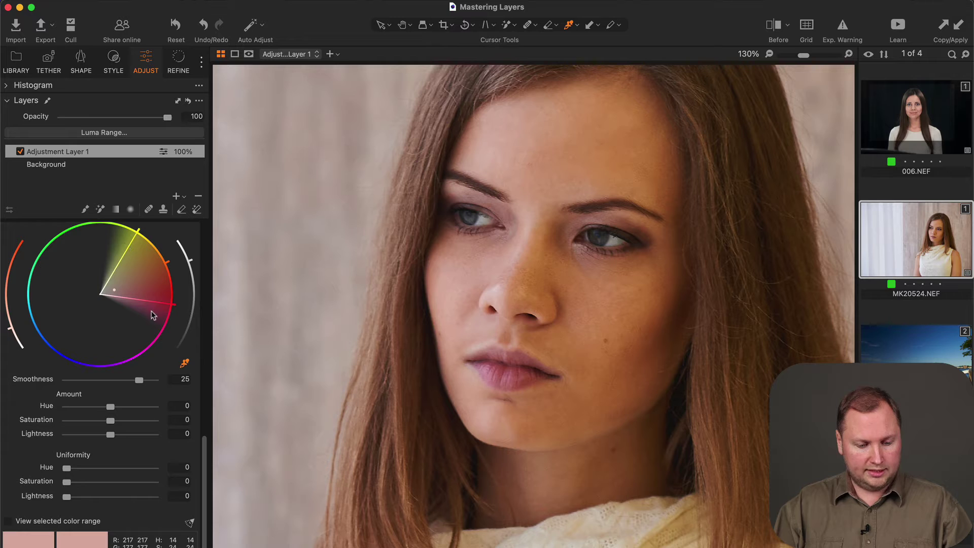
{"action": "left_click_drag", "start_coordinate": [156, 304], "coordinate": [155, 321]}
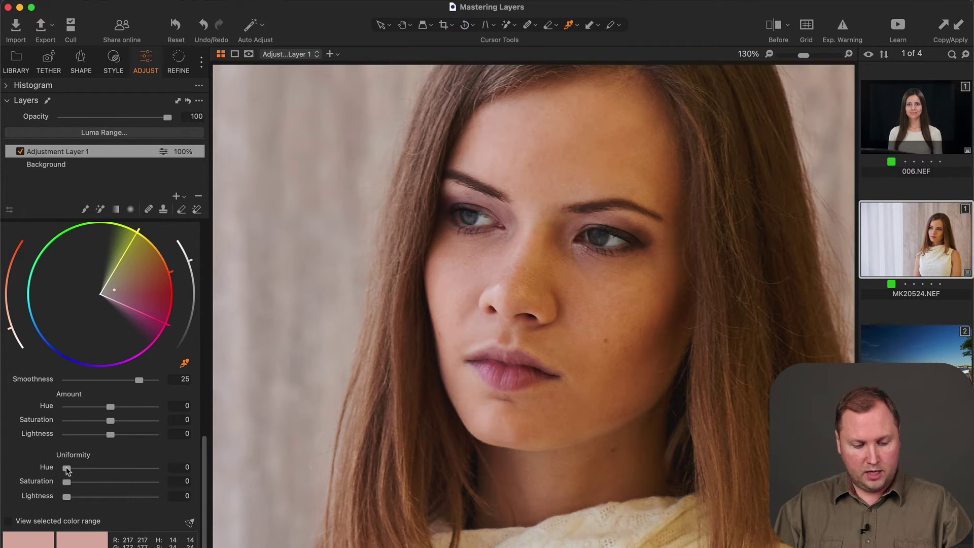
- Set skin Uniformity to hue 72.3, saturation 28 and lightness 19.5
{"action": "left_click_drag", "start_coordinate": [67, 467], "coordinate": [144, 468]}
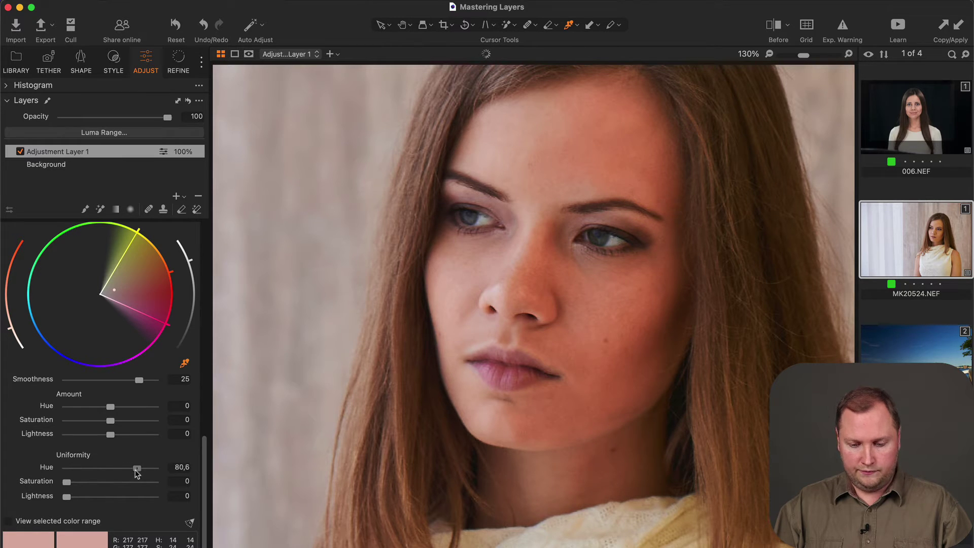
{"action": "mouse_move", "coordinate": [143, 468]}
{"action": "left_mouse_down"}
{"action": "mouse_move", "coordinate": [131, 468]}
{"action": "mouse_move", "coordinate": [142, 468]}
{"action": "left_mouse_up"}
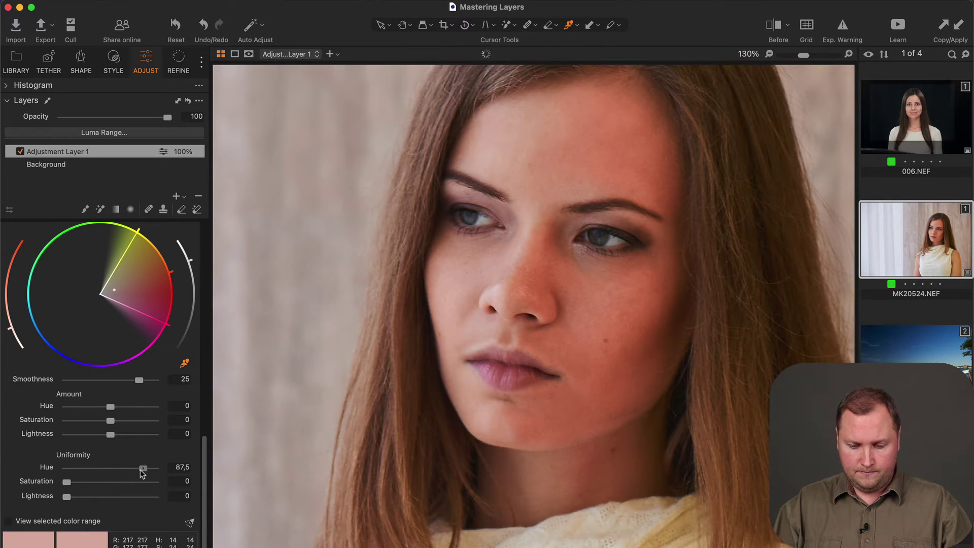
{"action": "left_click_drag", "start_coordinate": [142, 467], "coordinate": [129, 469]}
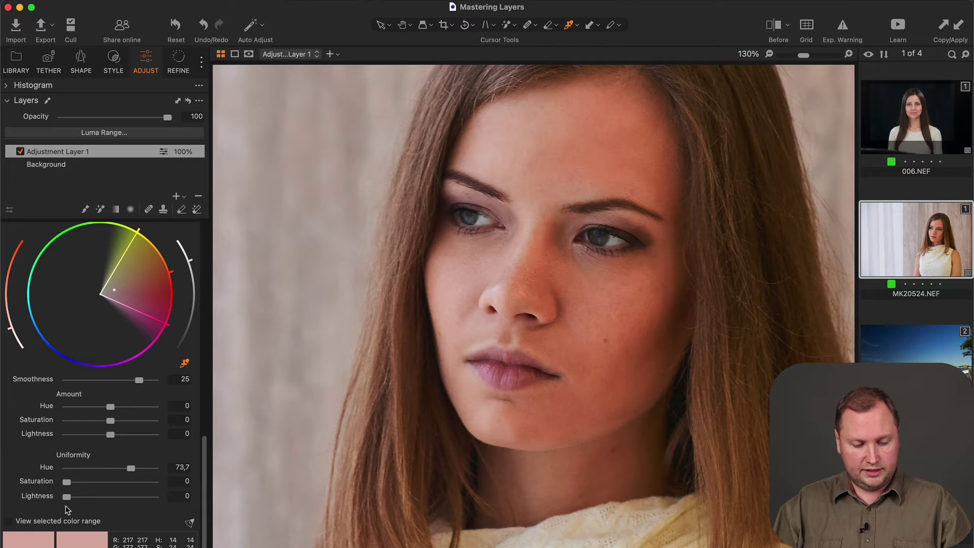
{"action": "mouse_move", "coordinate": [66, 496]}
{"action": "left_mouse_down"}
{"action": "mouse_move", "coordinate": [101, 496]}
{"action": "mouse_move", "coordinate": [123, 483]}
{"action": "mouse_move", "coordinate": [105, 482]}
{"action": "left_mouse_up"}
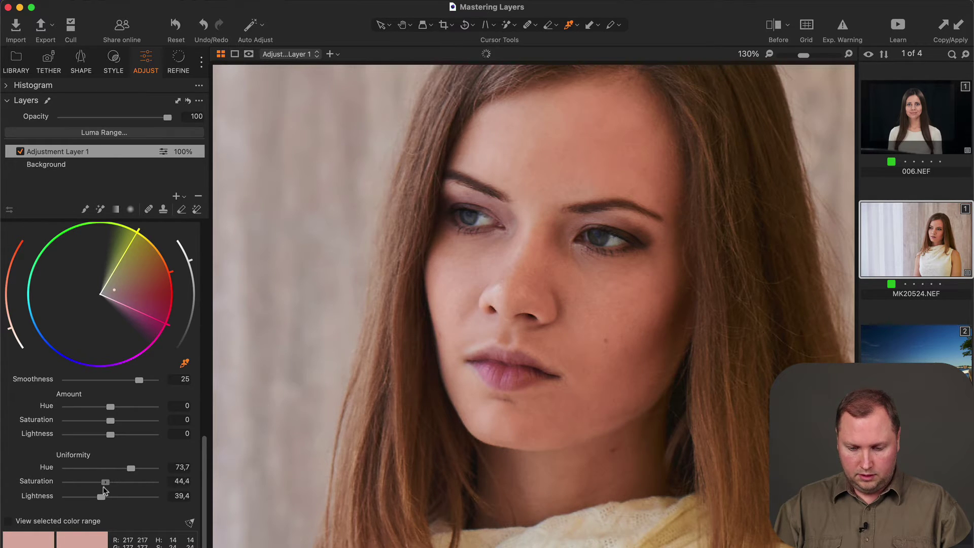
{"action": "left_click_drag", "start_coordinate": [106, 482], "coordinate": [86, 496]}
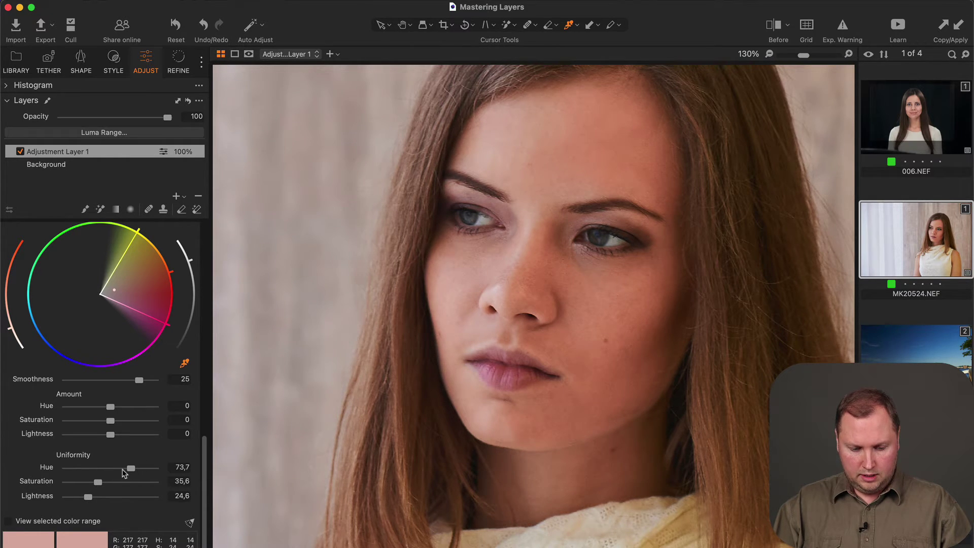
{"action": "mouse_move", "coordinate": [131, 467]}
{"action": "left_mouse_down"}
{"action": "mouse_move", "coordinate": [143, 469]}
{"action": "mouse_move", "coordinate": [135, 472]}
{"action": "left_mouse_up"}
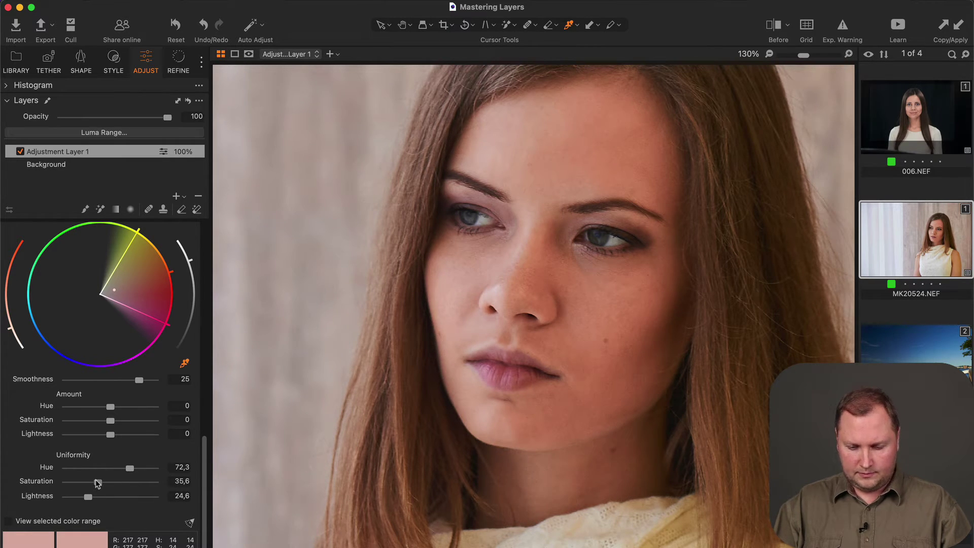
{"action": "mouse_move", "coordinate": [98, 481]}
{"action": "left_mouse_down"}
{"action": "mouse_move", "coordinate": [108, 482]}
{"action": "mouse_move", "coordinate": [91, 481]}
{"action": "mouse_move", "coordinate": [83, 496]}
{"action": "left_mouse_up"}
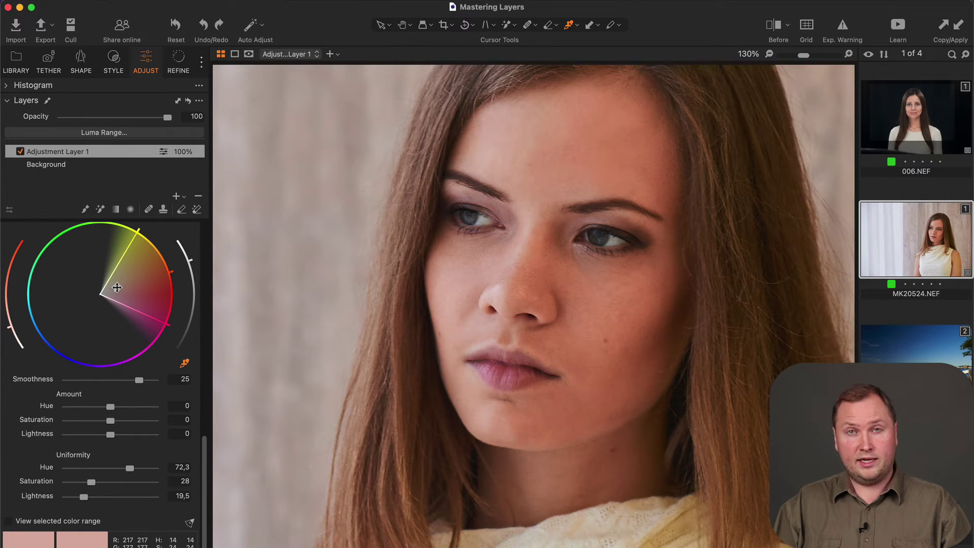
- Move the skin colour range toward other hues and shift the skin hue amount to 1.7
{"action": "left_click", "coordinate": [134, 273]}
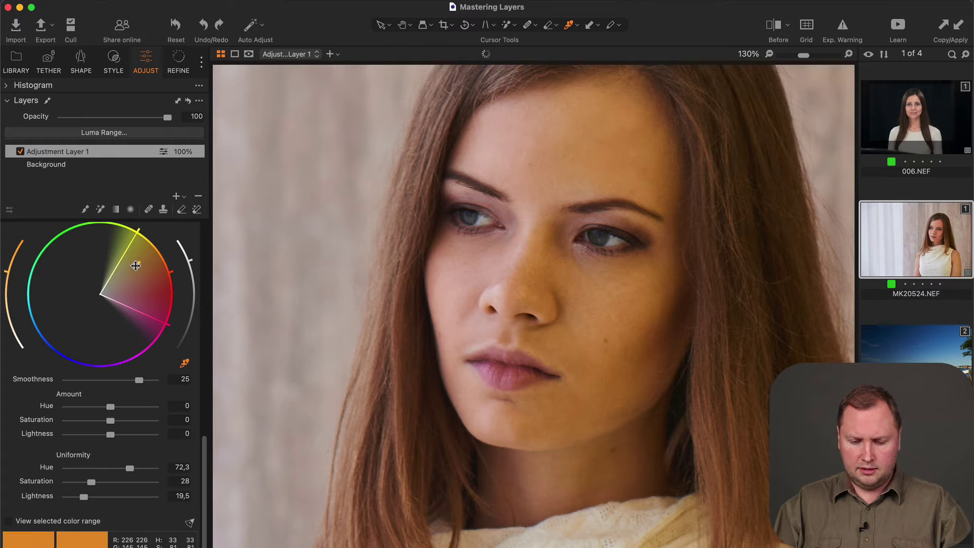
{"action": "mouse_move", "coordinate": [142, 262]}
{"action": "left_mouse_down"}
{"action": "mouse_move", "coordinate": [107, 288]}
{"action": "mouse_move", "coordinate": [119, 286]}
{"action": "mouse_move", "coordinate": [106, 284]}
{"action": "mouse_move", "coordinate": [115, 288]}
{"action": "left_mouse_up"}
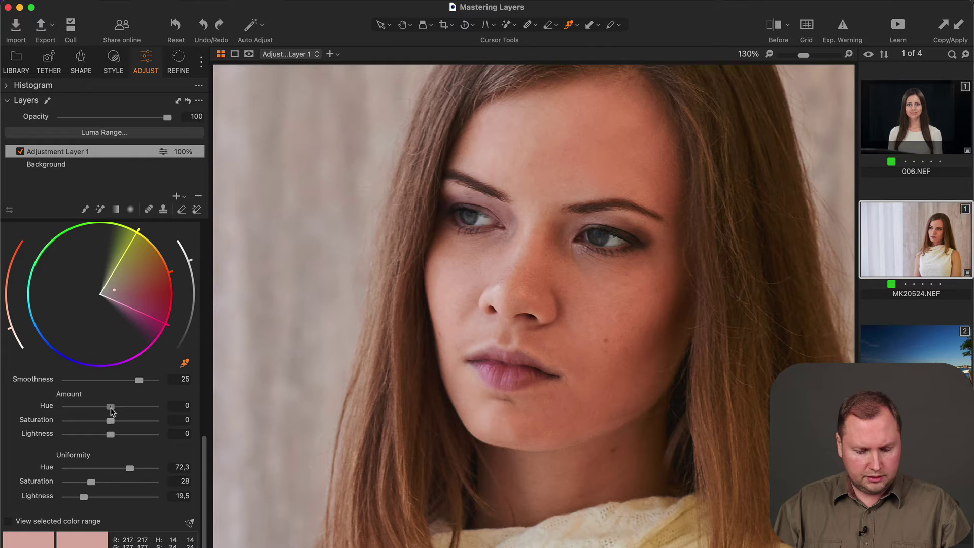
{"action": "mouse_move", "coordinate": [111, 406]}
{"action": "left_mouse_down"}
{"action": "mouse_move", "coordinate": [85, 409]}
{"action": "mouse_move", "coordinate": [125, 411]}
{"action": "mouse_move", "coordinate": [97, 420]}
{"action": "mouse_move", "coordinate": [115, 435]}
{"action": "left_mouse_up"}
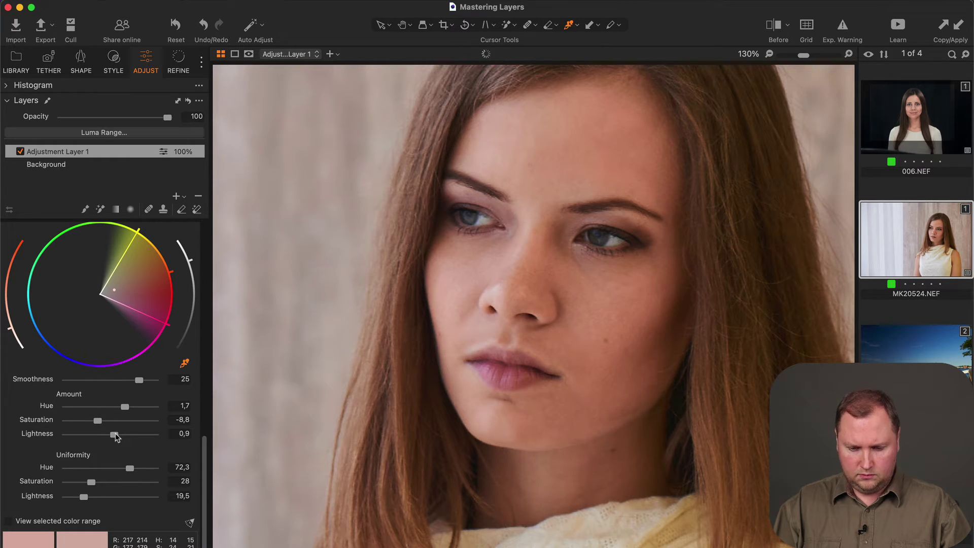
{"action": "scroll", "coordinate": [355, 370], "scroll_direction": "down", "scroll_amount": 3}
{"action": "scroll", "coordinate": [354, 369], "scroll_direction": "down", "scroll_amount": 3}
{"action": "scroll", "coordinate": [467, 296], "scroll_direction": "down", "scroll_amount": 2}
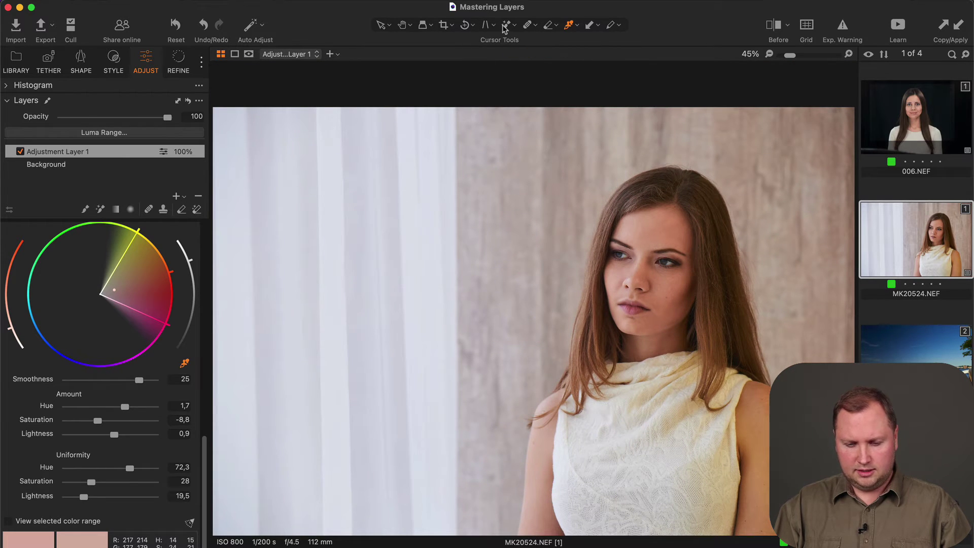
{"action": "scroll", "coordinate": [682, 265], "scroll_direction": "up", "scroll_amount": 3}
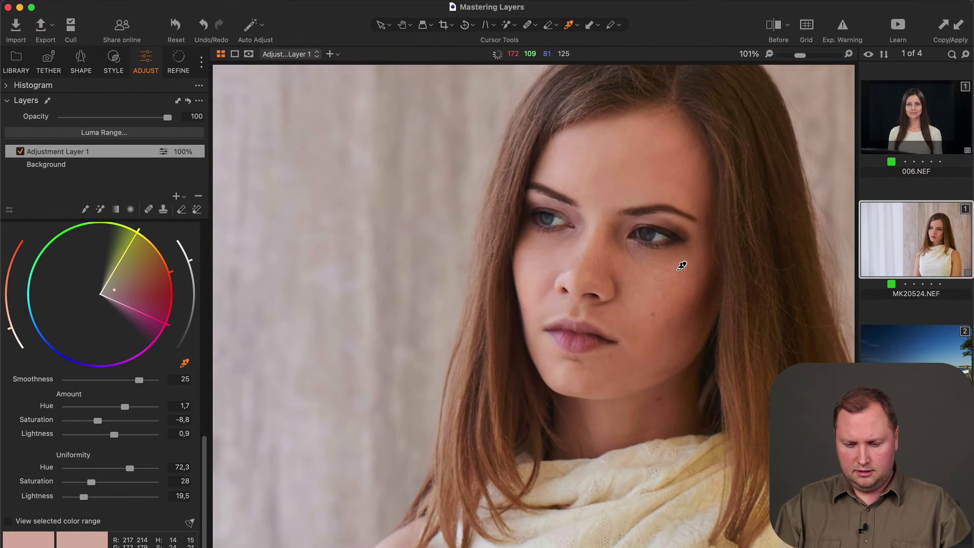
{"action": "scroll", "coordinate": [682, 265], "scroll_direction": "up", "scroll_amount": 2}
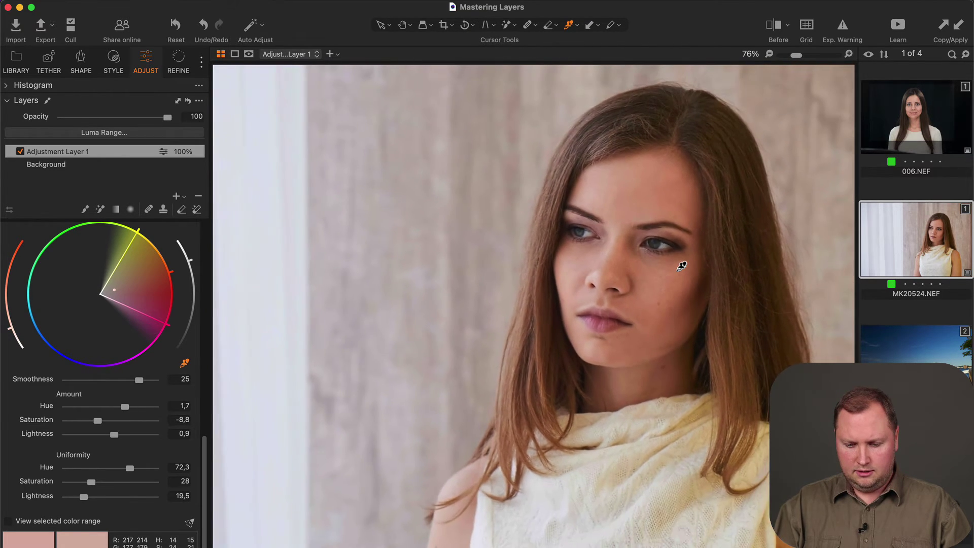
- Turn Adjustment Layer 1 off and compare the skin correction at Fit and close-up zoom
{"action": "left_click", "coordinate": [20, 151]}
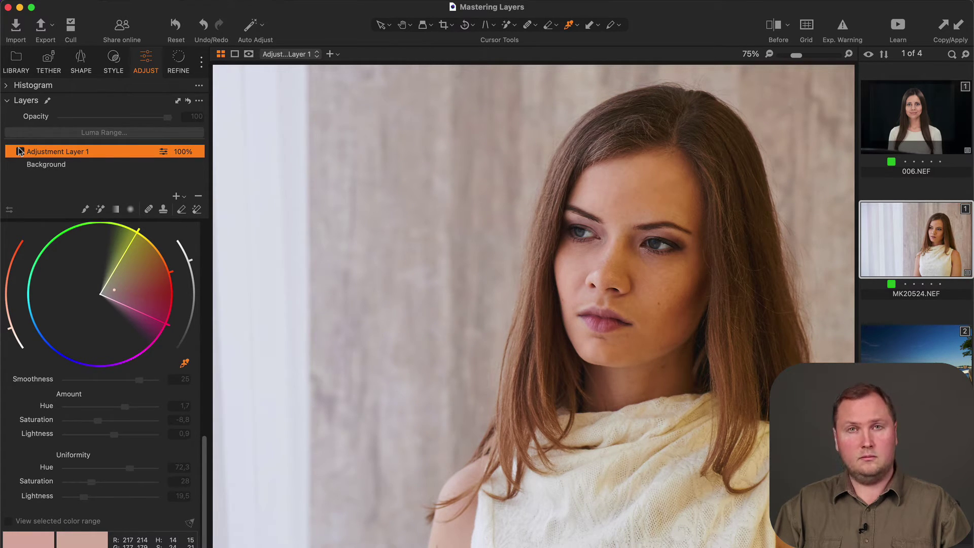
{"action": "key", "text": "super+0"}
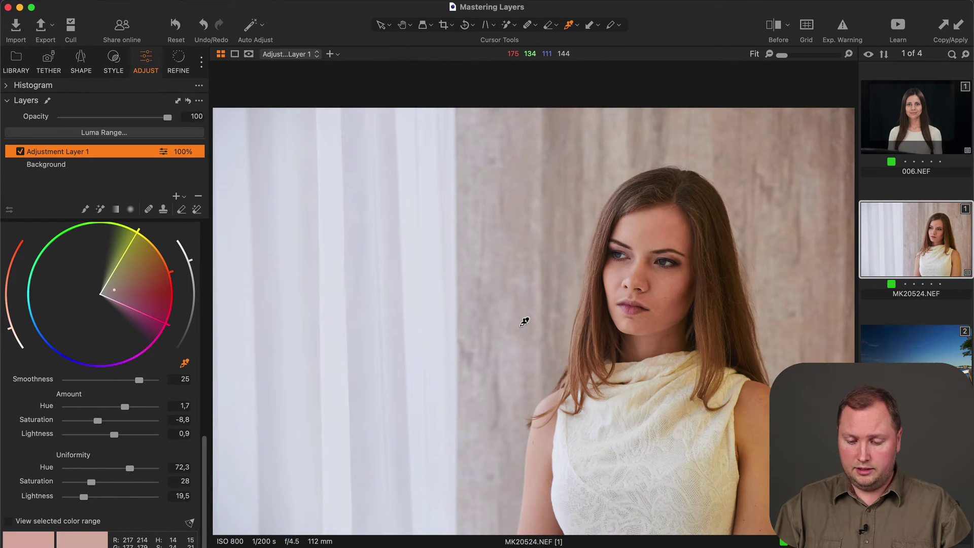
{"action": "key", "text": "super+plus"}
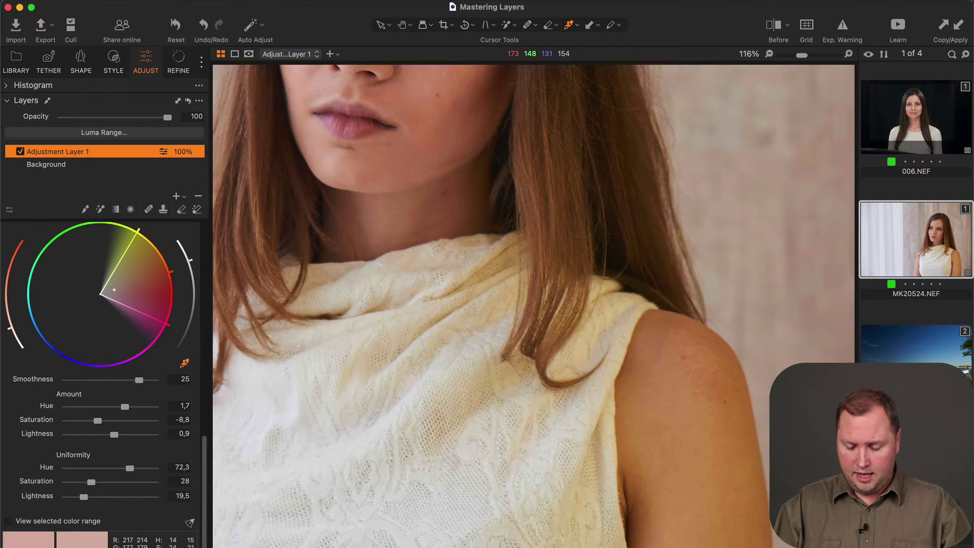
{"action": "key", "text": "super+minus"}
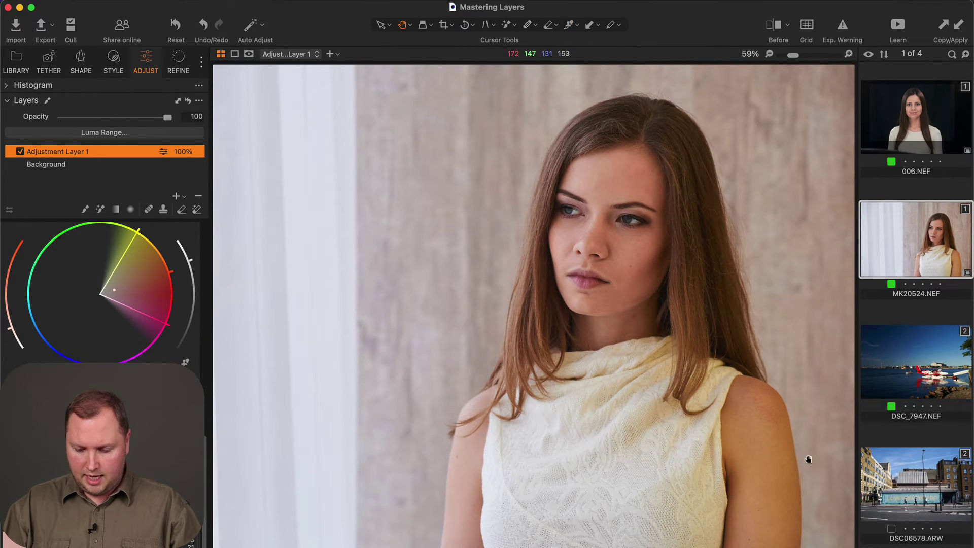
{"action": "key", "text": "b"}
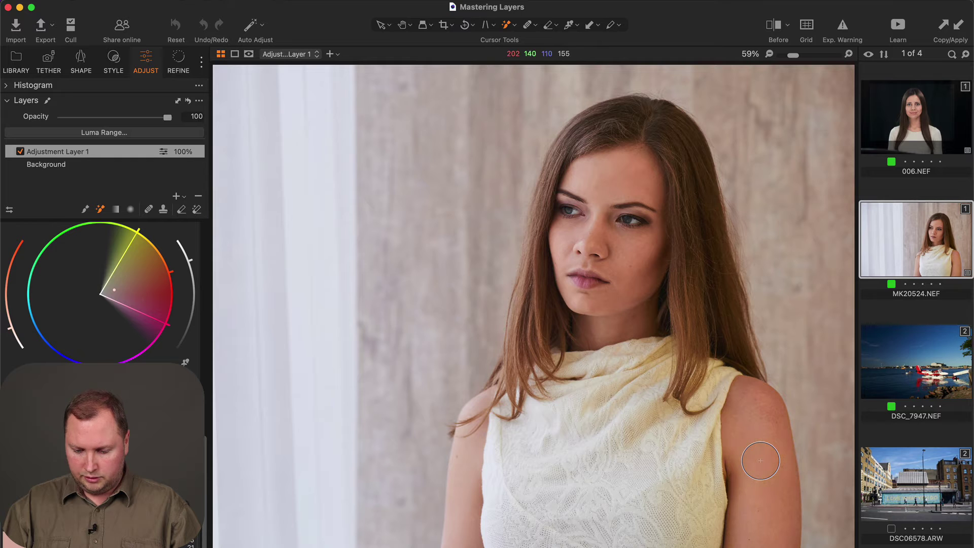
{"action": "key", "text": "super+0"}
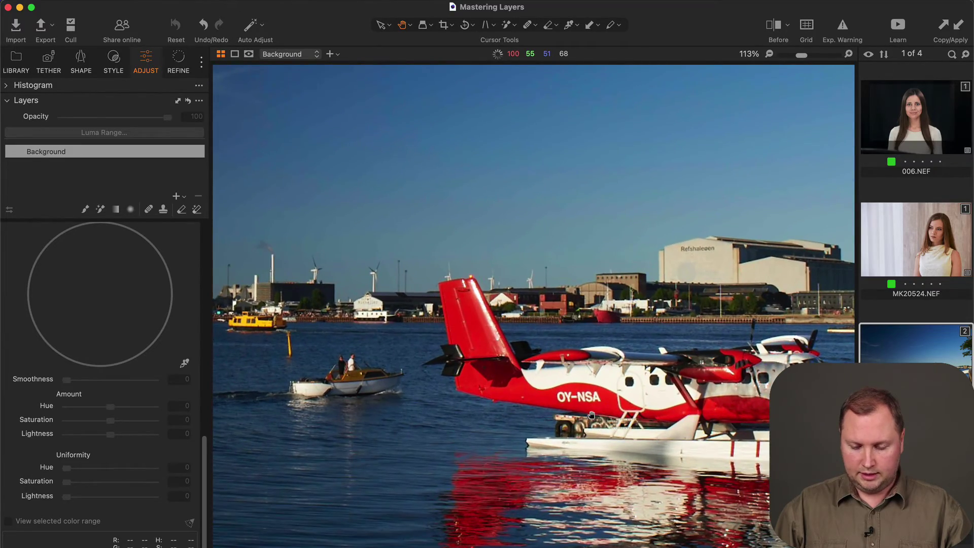
- Zoom in on the seaplane and Magic Brush its red tail with Sample Entire Photo enabled
{"action": "left_click_drag", "start_coordinate": [591, 416], "coordinate": [577, 380]}
{"action": "left_click_drag", "start_coordinate": [519, 379], "coordinate": [519, 378]}
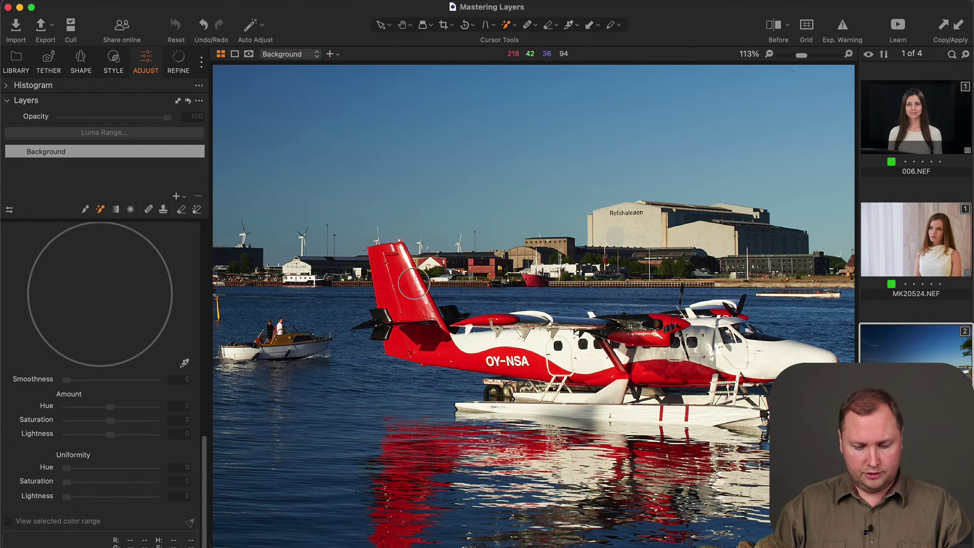
{"action": "right_click", "coordinate": [395, 291]}
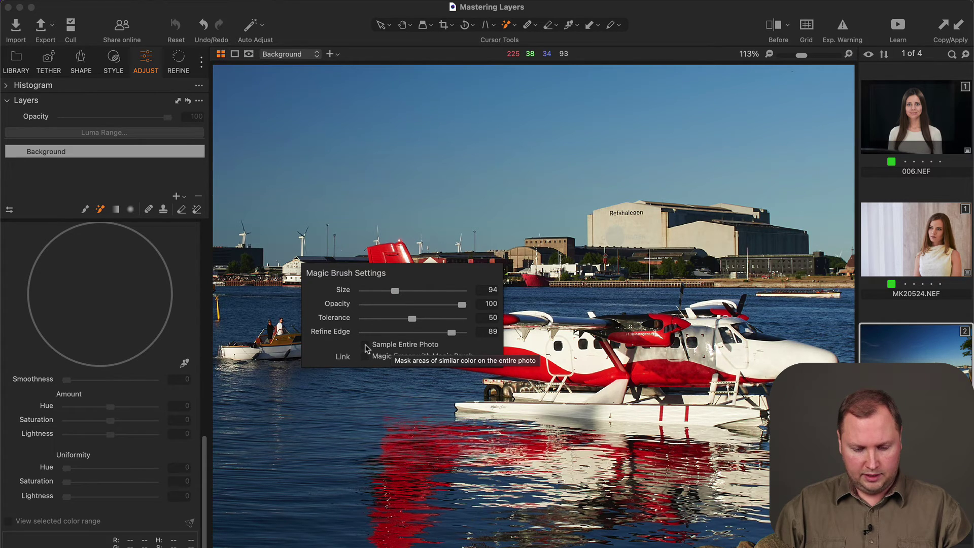
{"action": "left_click", "coordinate": [439, 271]}
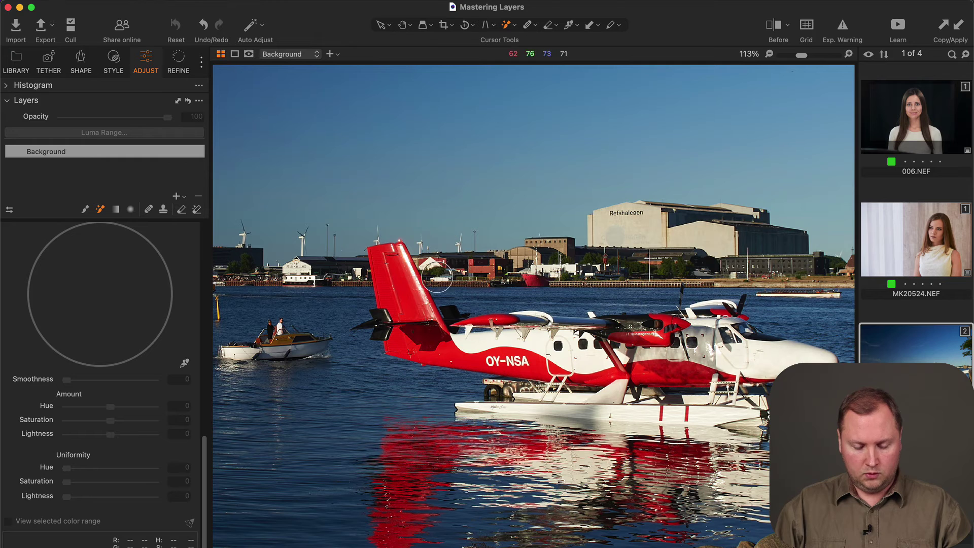
{"action": "left_click", "coordinate": [391, 291]}
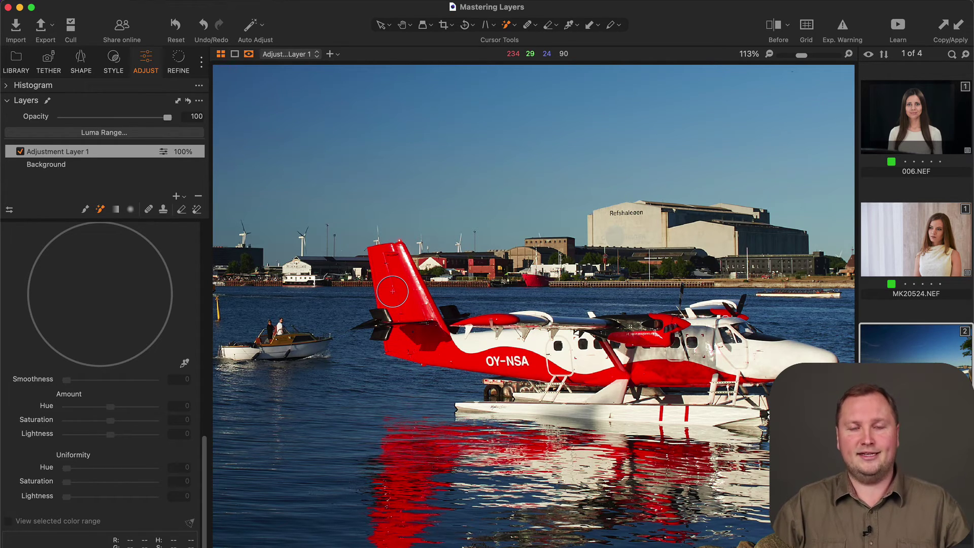
- Set the Appearance mask colour to green and show the mask over the seaplane photo
{"action": "left_click", "coordinate": [58, 2]}
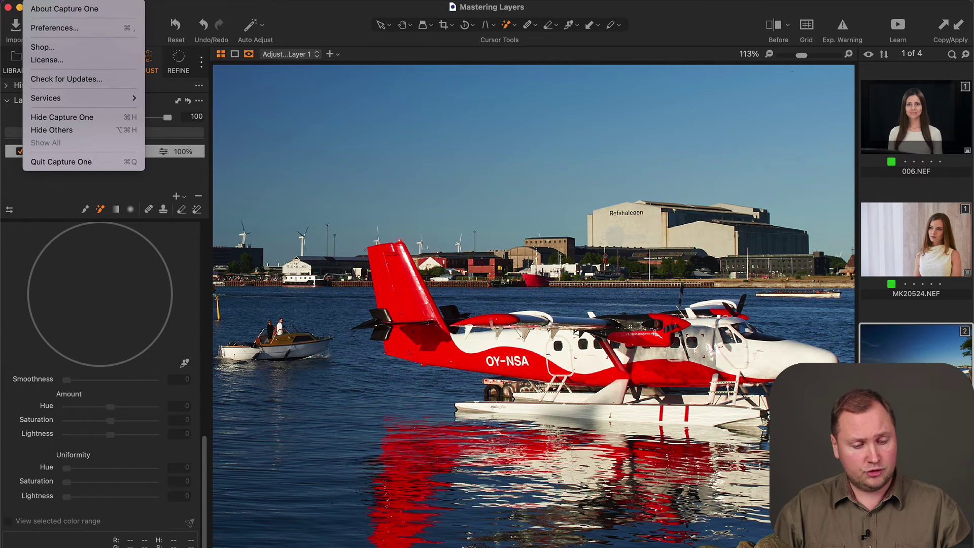
{"action": "left_click", "coordinate": [65, 30]}
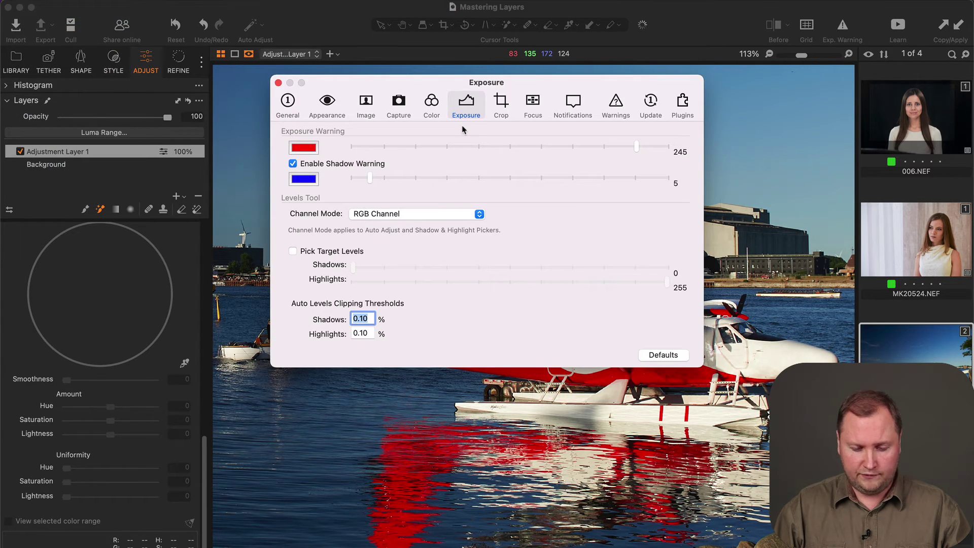
{"action": "left_click", "coordinate": [328, 105]}
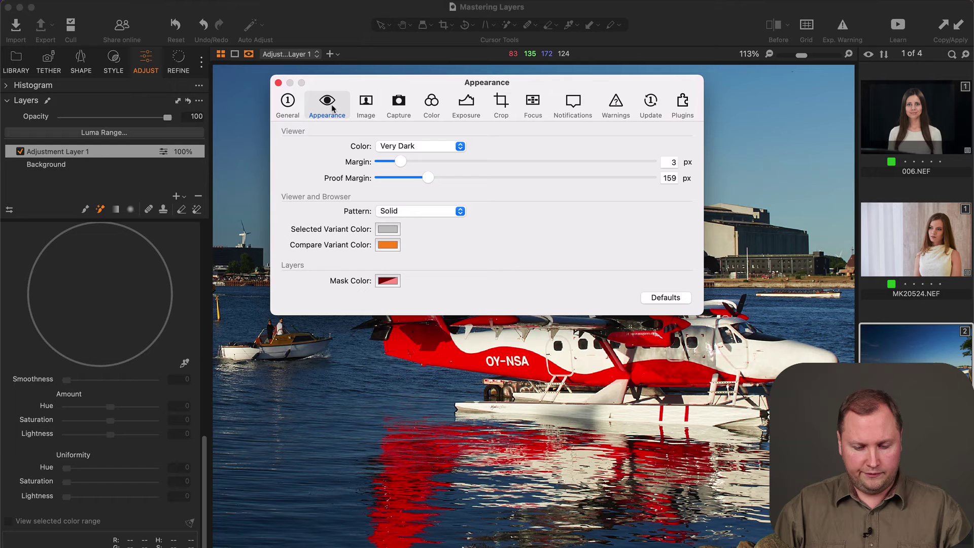
{"action": "left_click", "coordinate": [387, 281]}
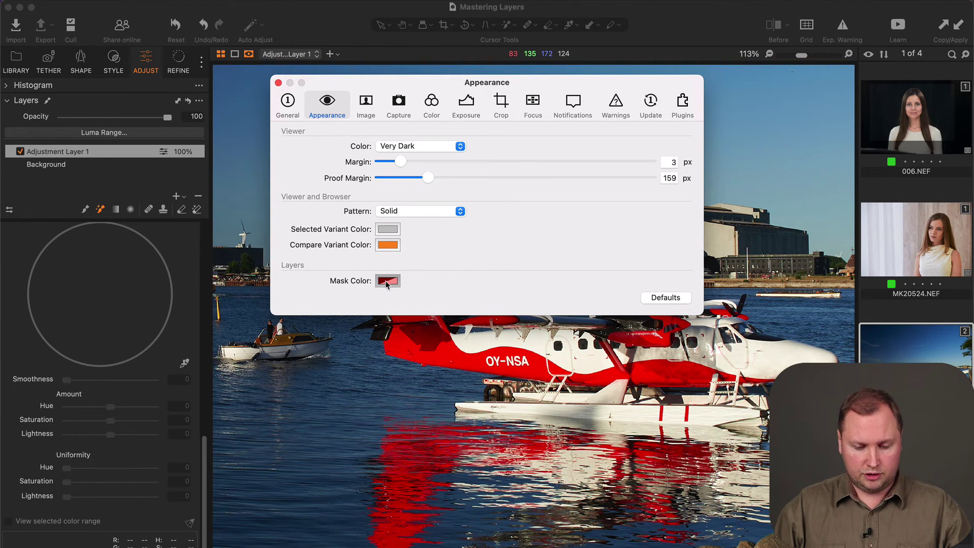
{"action": "left_click", "coordinate": [236, 372]}
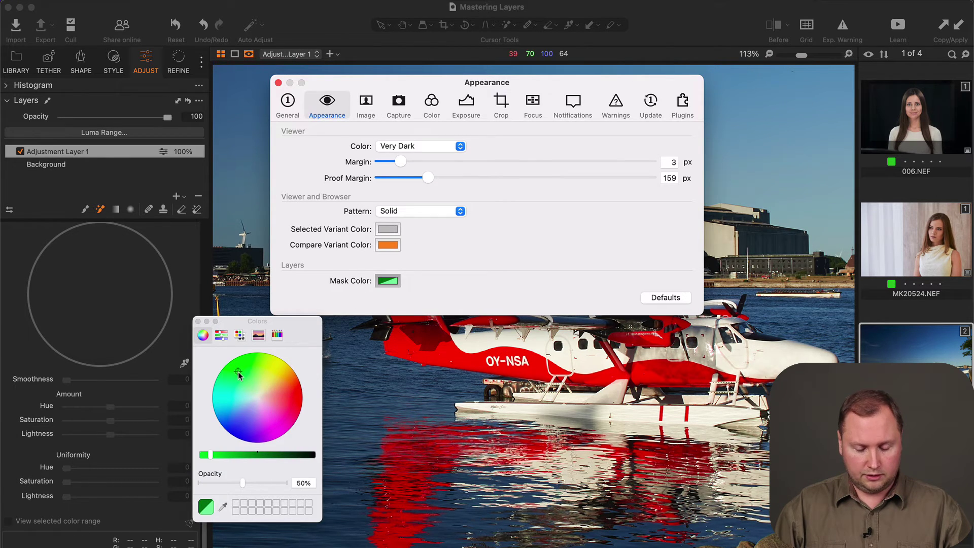
{"action": "left_click", "coordinate": [279, 83]}
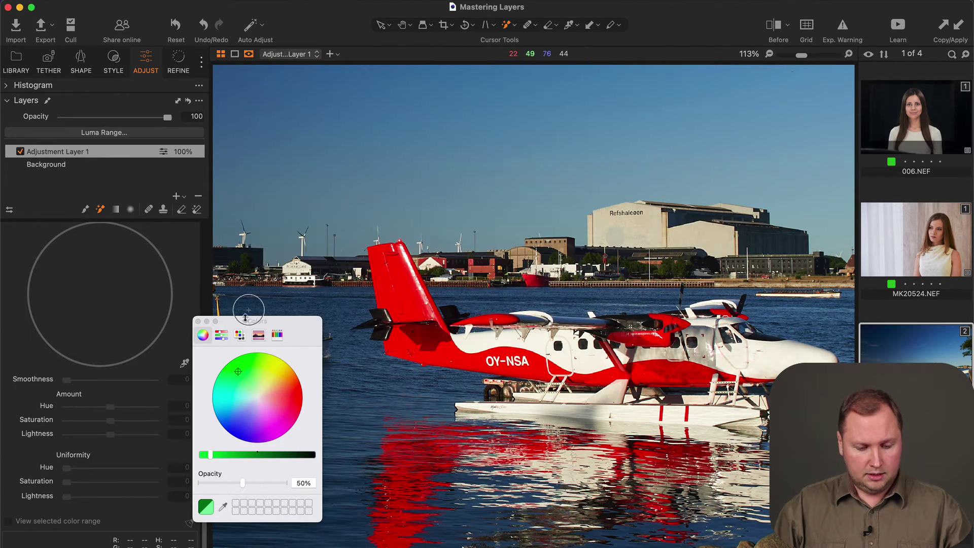
{"action": "left_click", "coordinate": [198, 323]}
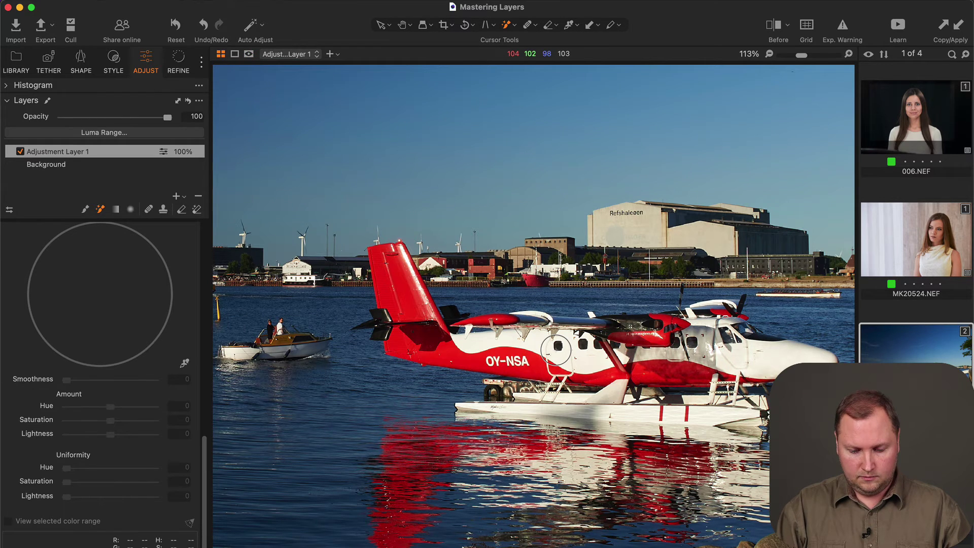
{"action": "key", "text": "super+z"}
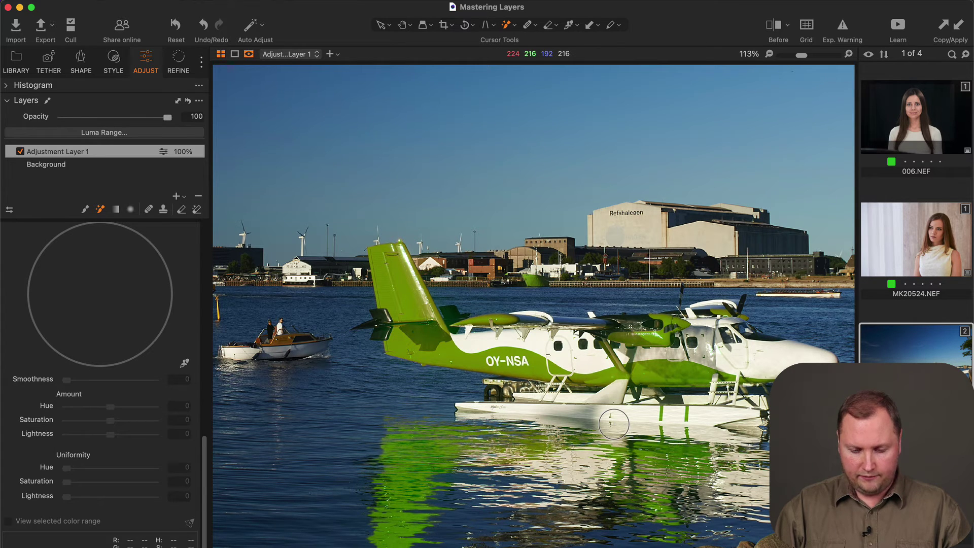
{"action": "scroll", "coordinate": [596, 271], "scroll_direction": "up", "scroll_amount": 5}
{"action": "scroll", "coordinate": [581, 270], "scroll_direction": "up", "scroll_amount": 5}
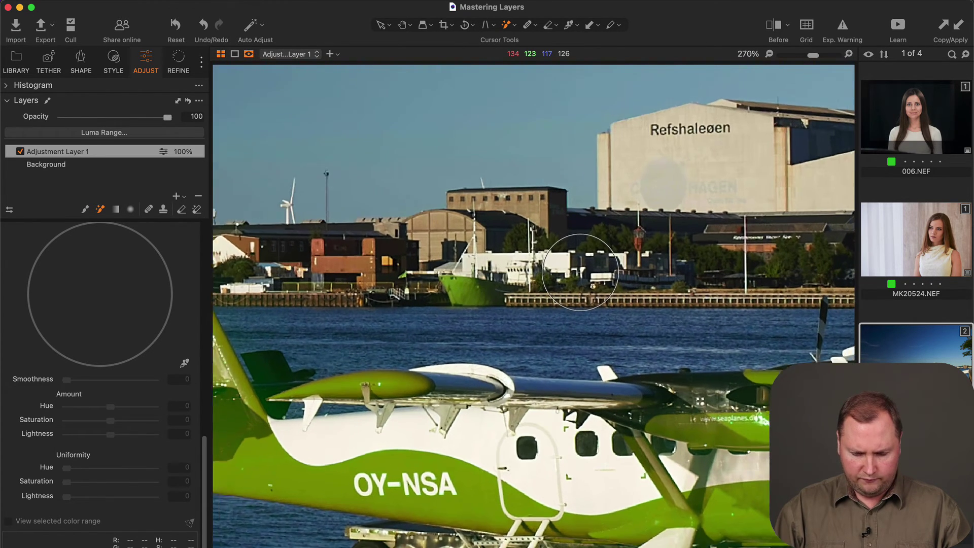
{"action": "scroll", "coordinate": [581, 271], "scroll_direction": "up", "scroll_amount": 1}
- Switch the brush from the magic eraser to the plain Erase Mask eraser
{"action": "key", "text": "e"}
{"action": "key", "text": "]"}
{"action": "key", "text": "]"}
{"action": "key", "text": "]"}
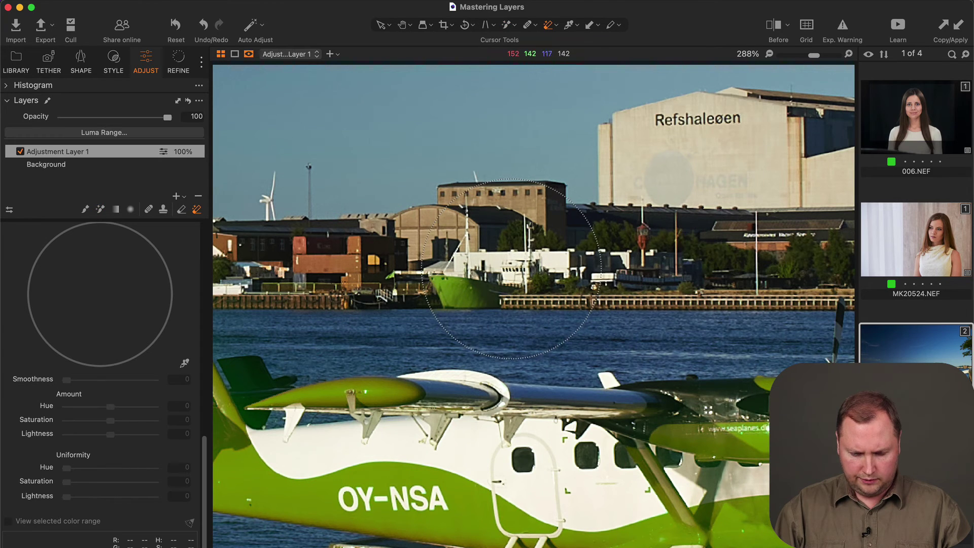
{"action": "right_click", "coordinate": [509, 265]}
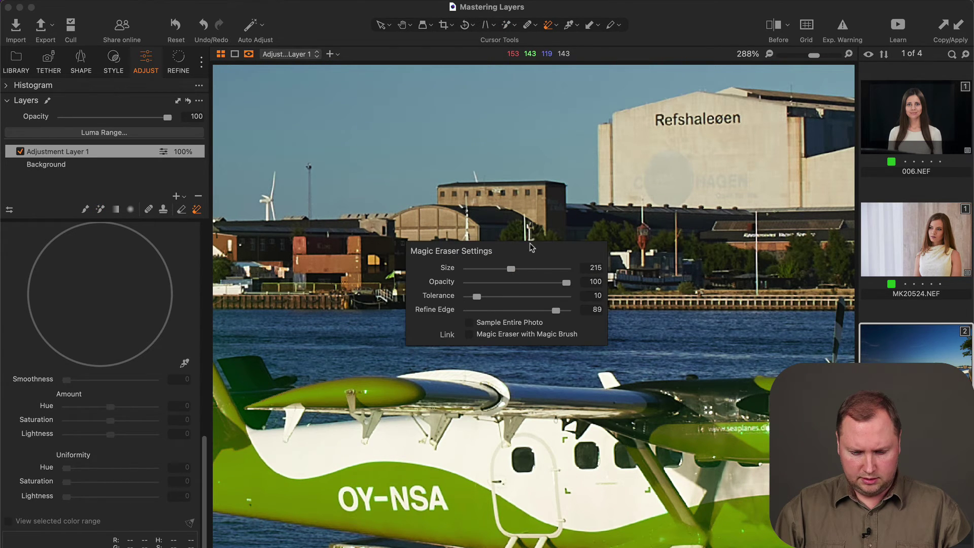
{"action": "key", "text": "Escape"}
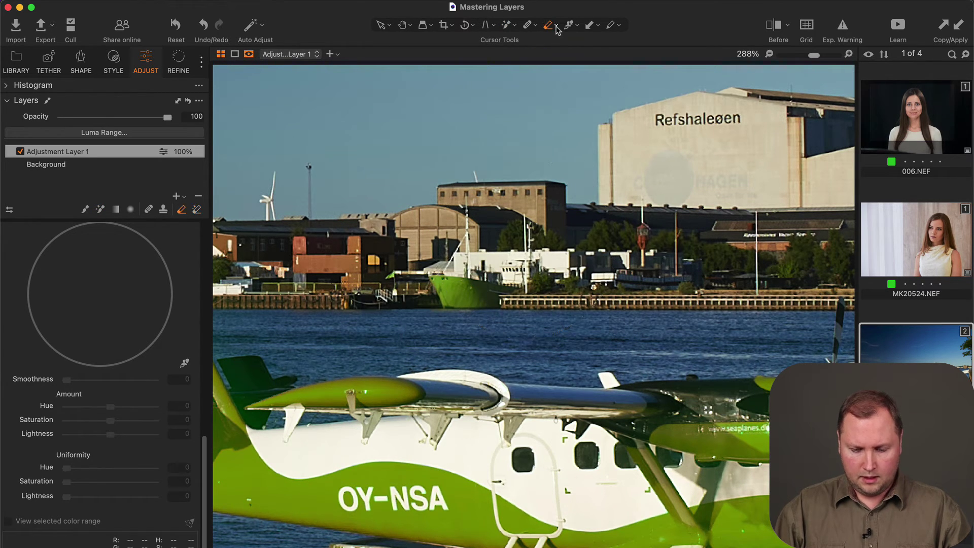
{"action": "left_click", "coordinate": [558, 25]}
{"action": "left_click", "coordinate": [609, 35]}
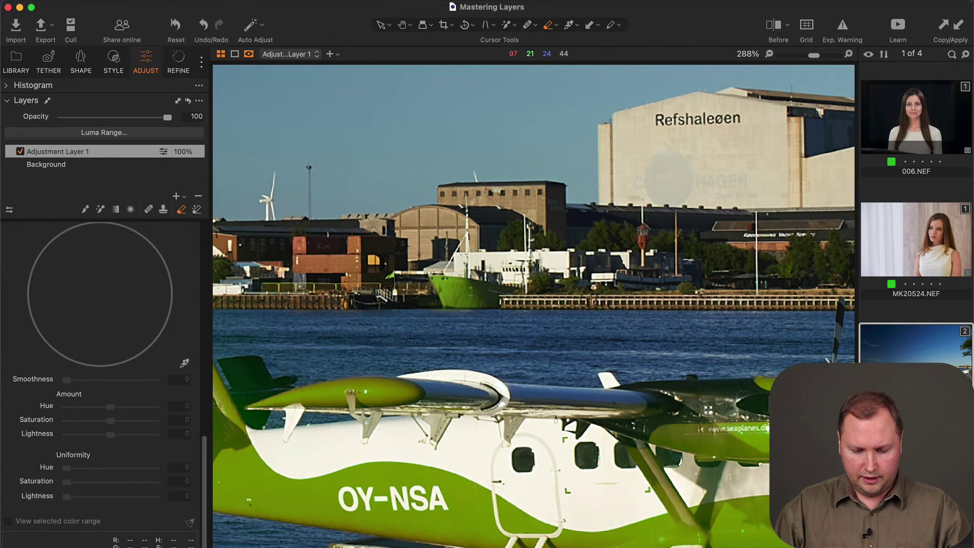
- Enlarge the eraser and erase the moored ship and second seaplane from the mask
{"action": "right_click", "coordinate": [493, 303]}
{"action": "left_click_drag", "start_coordinate": [444, 297], "coordinate": [578, 270]}
{"action": "left_click", "coordinate": [609, 191]}
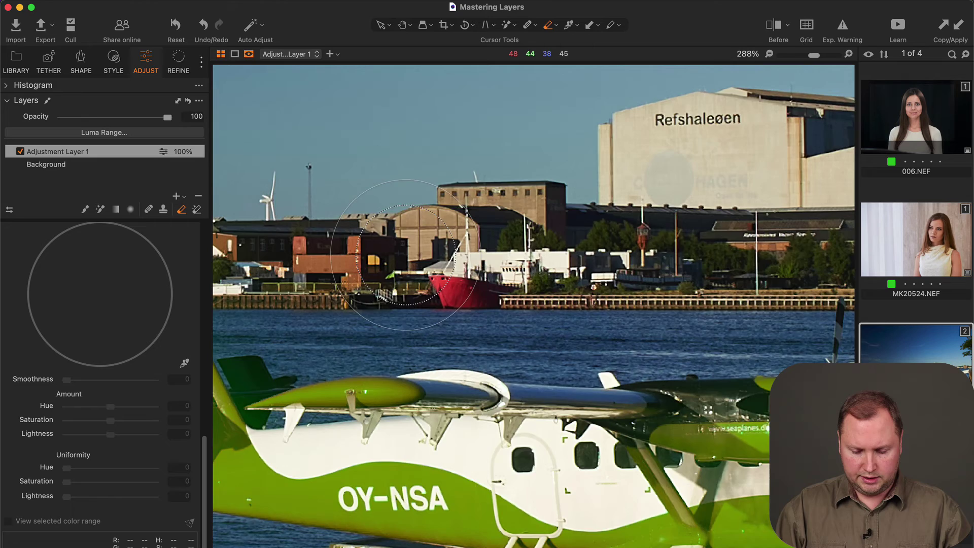
{"action": "scroll", "coordinate": [567, 270], "scroll_direction": "down", "scroll_amount": 3}
{"action": "scroll", "coordinate": [457, 259], "scroll_direction": "down", "scroll_amount": 3}
{"action": "scroll", "coordinate": [406, 254], "scroll_direction": "down", "scroll_amount": 3}
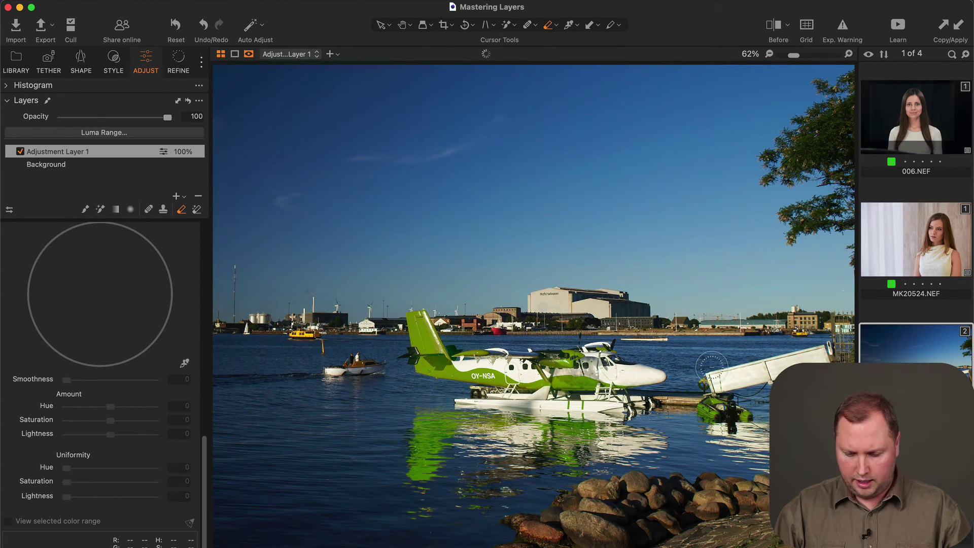
{"action": "left_click_drag", "start_coordinate": [704, 385], "coordinate": [719, 407]}
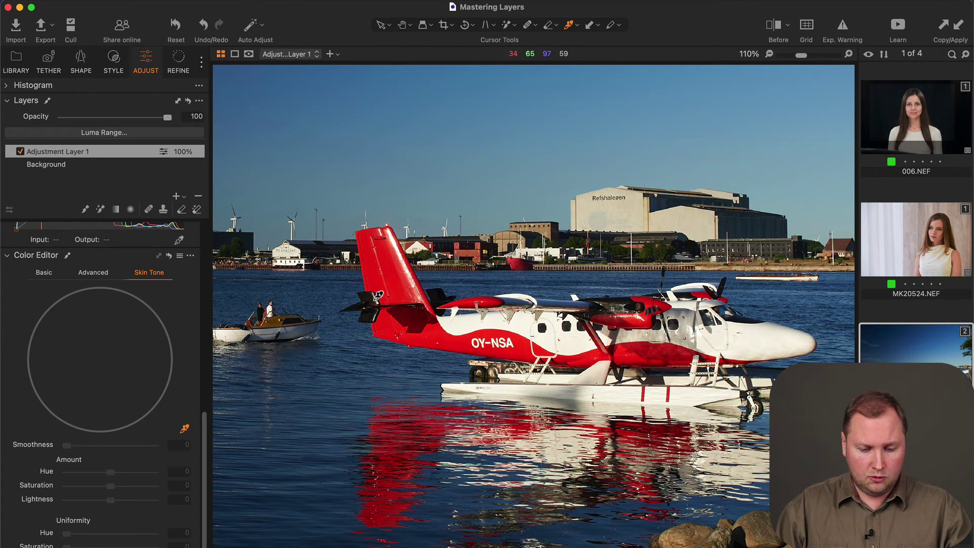
- In Skin Tone, sample the plane's red and widen the range to every hue and saturation
{"action": "left_click", "coordinate": [395, 266]}
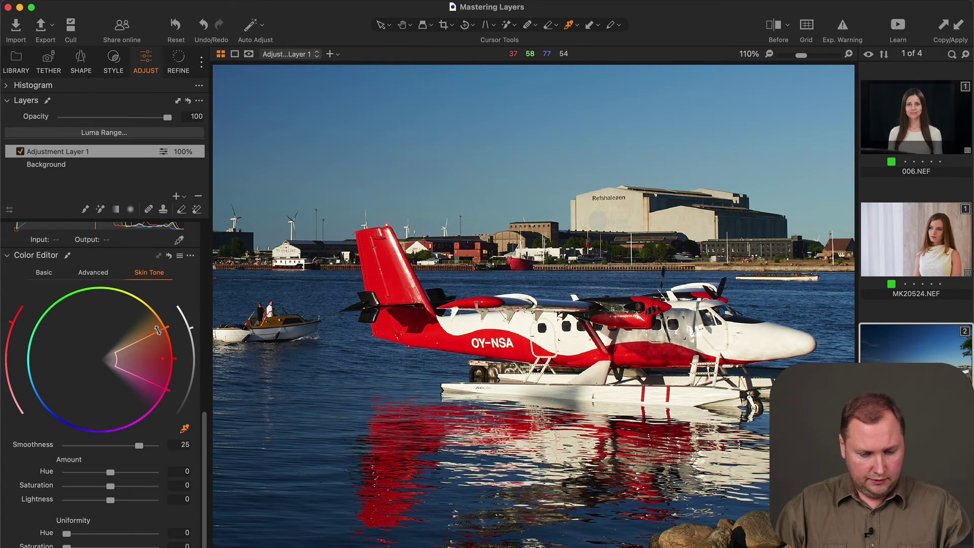
{"action": "mouse_move", "coordinate": [157, 329]}
{"action": "left_mouse_down"}
{"action": "mouse_move", "coordinate": [145, 396]}
{"action": "mouse_move", "coordinate": [162, 386]}
{"action": "left_mouse_up"}
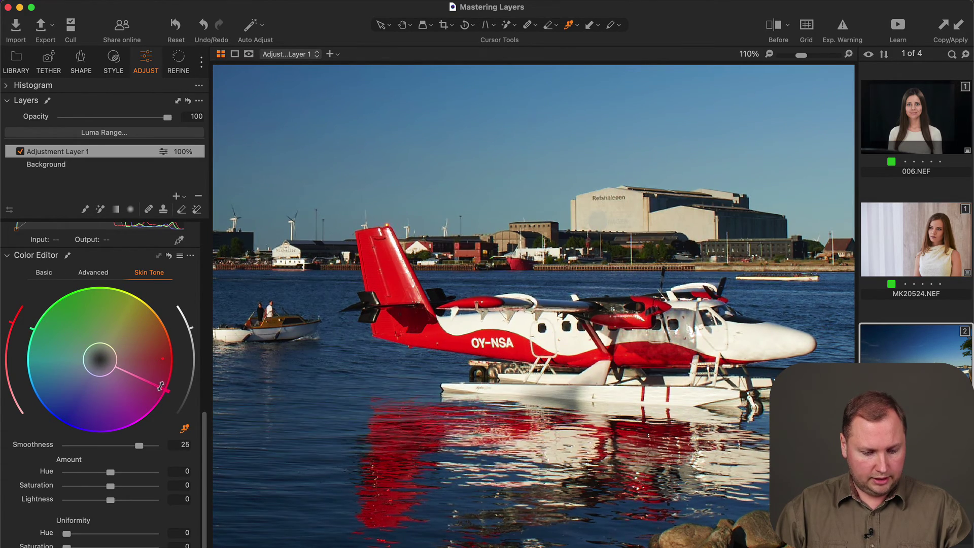
{"action": "left_click_drag", "start_coordinate": [104, 376], "coordinate": [101, 358]}
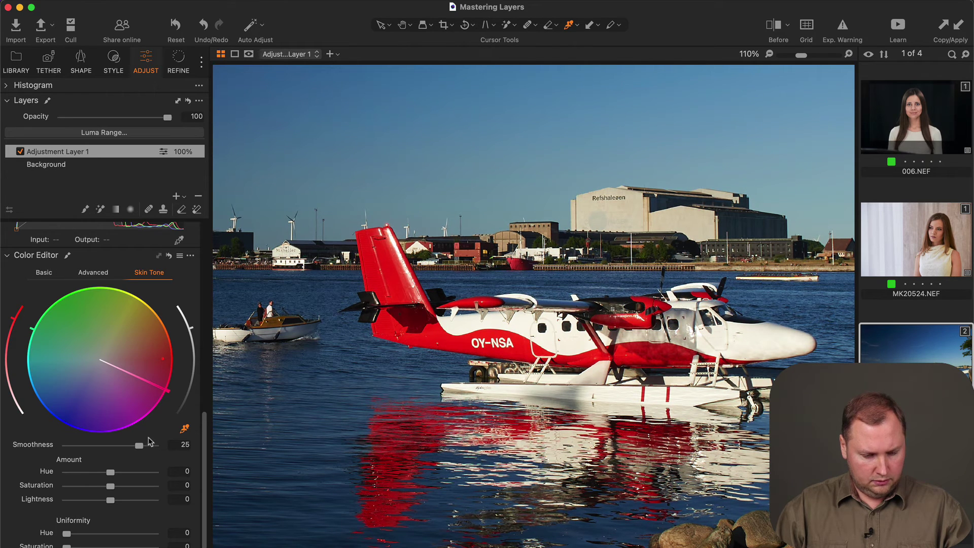
{"action": "scroll", "coordinate": [141, 426], "scroll_direction": "down", "scroll_amount": 3}
{"action": "scroll", "coordinate": [141, 427], "scroll_direction": "down", "scroll_amount": 1}
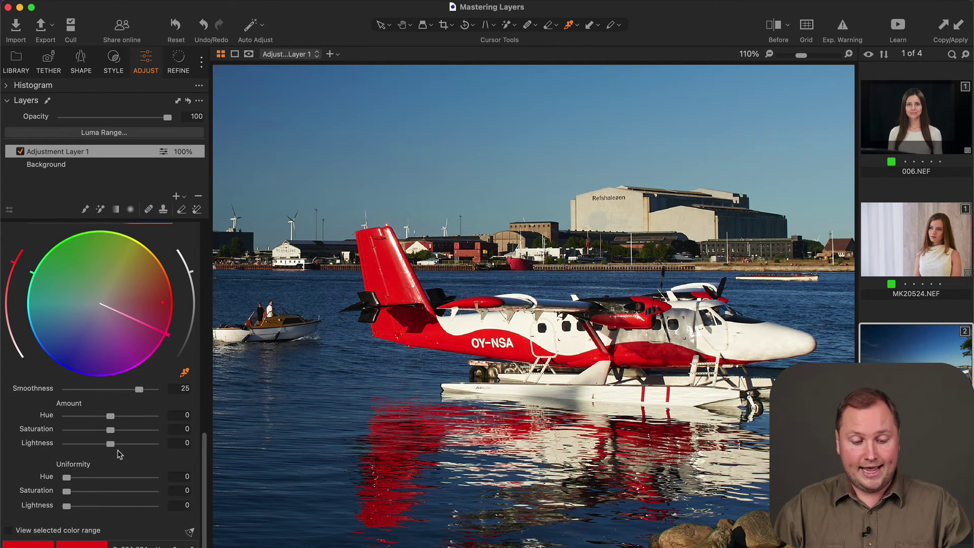
{"action": "scroll", "coordinate": [118, 453], "scroll_direction": "up", "scroll_amount": 1}
- Set Uniformity Hue to 100 and shift the plane's hue through green to magenta
{"action": "left_click_drag", "start_coordinate": [66, 492], "coordinate": [71, 494]}
{"action": "left_click_drag", "start_coordinate": [146, 495], "coordinate": [207, 507]}
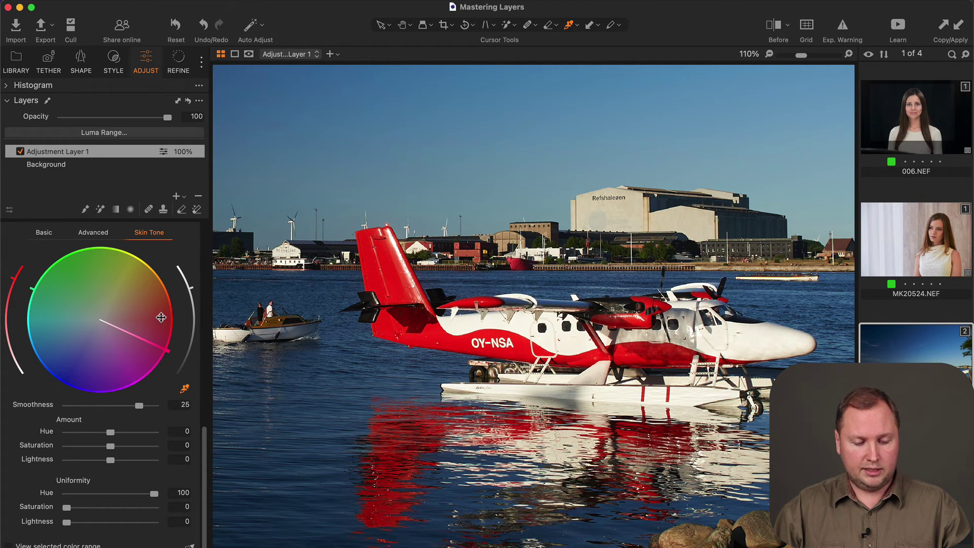
{"action": "left_click_drag", "start_coordinate": [160, 318], "coordinate": [71, 263]}
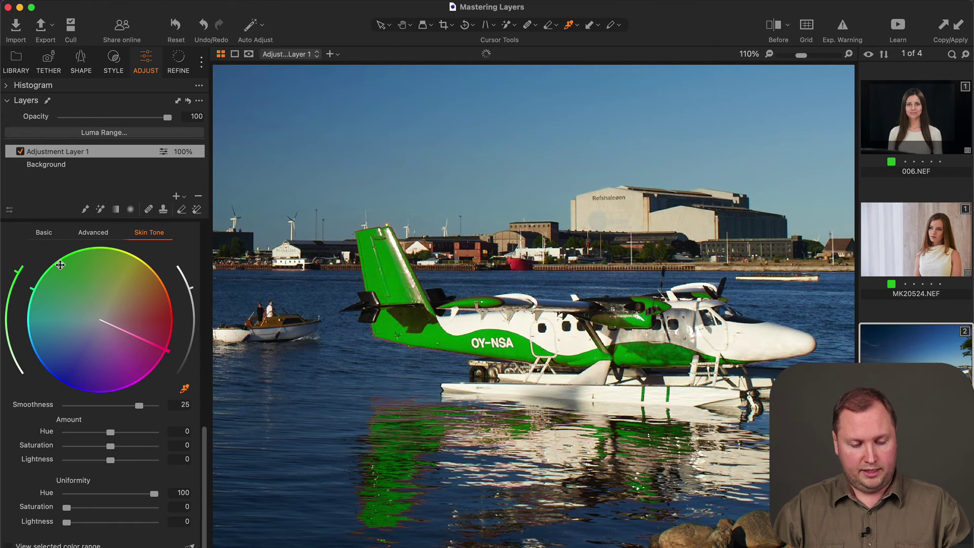
{"action": "mouse_move", "coordinate": [66, 261]}
{"action": "left_mouse_down"}
{"action": "mouse_move", "coordinate": [48, 382]}
{"action": "mouse_move", "coordinate": [23, 369]}
{"action": "mouse_move", "coordinate": [140, 389]}
{"action": "left_mouse_up"}
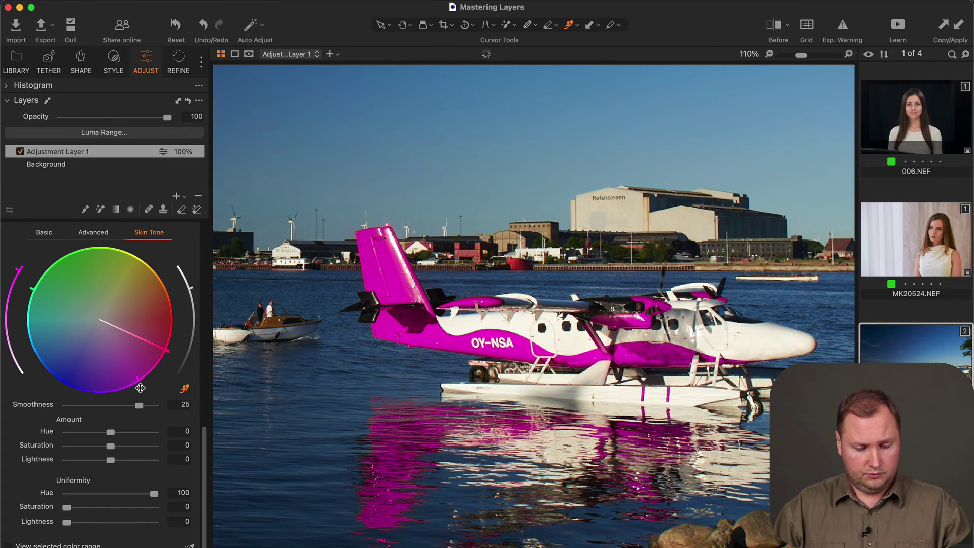
{"action": "mouse_move", "coordinate": [140, 388]}
{"action": "left_mouse_down"}
{"action": "mouse_move", "coordinate": [113, 261]}
{"action": "mouse_move", "coordinate": [130, 268]}
{"action": "mouse_move", "coordinate": [122, 373]}
{"action": "left_mouse_up"}
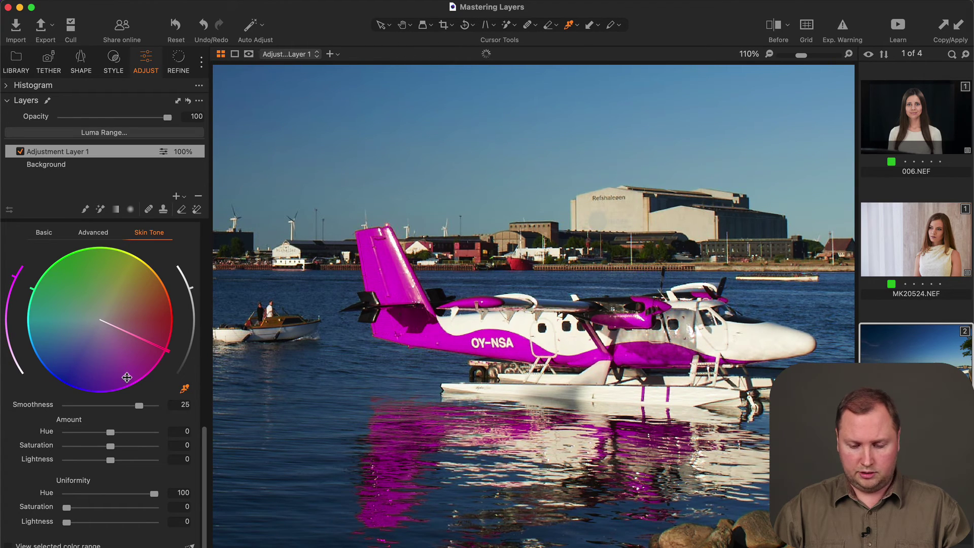
{"action": "scroll", "coordinate": [437, 368], "scroll_direction": "down", "scroll_amount": 2}
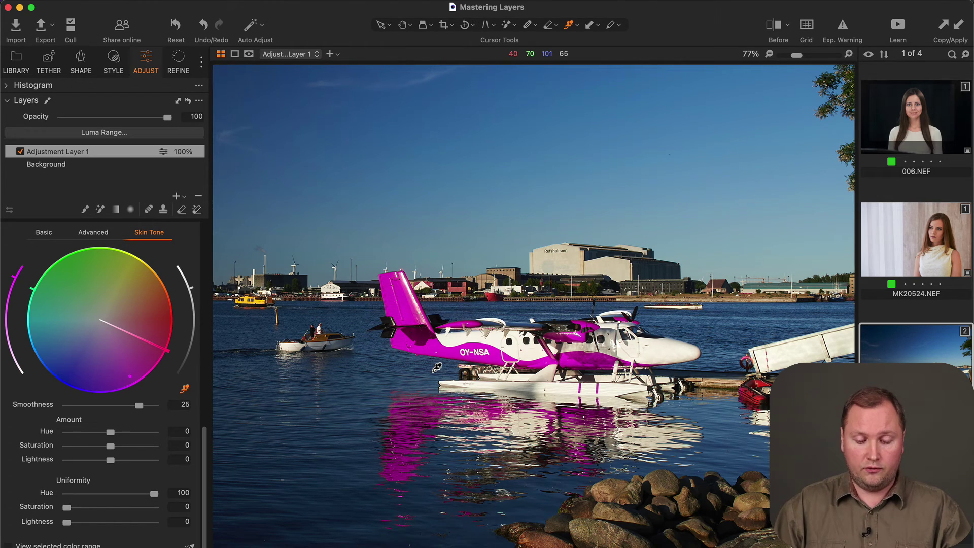
{"action": "scroll", "coordinate": [437, 369], "scroll_direction": "up", "scroll_amount": 3}
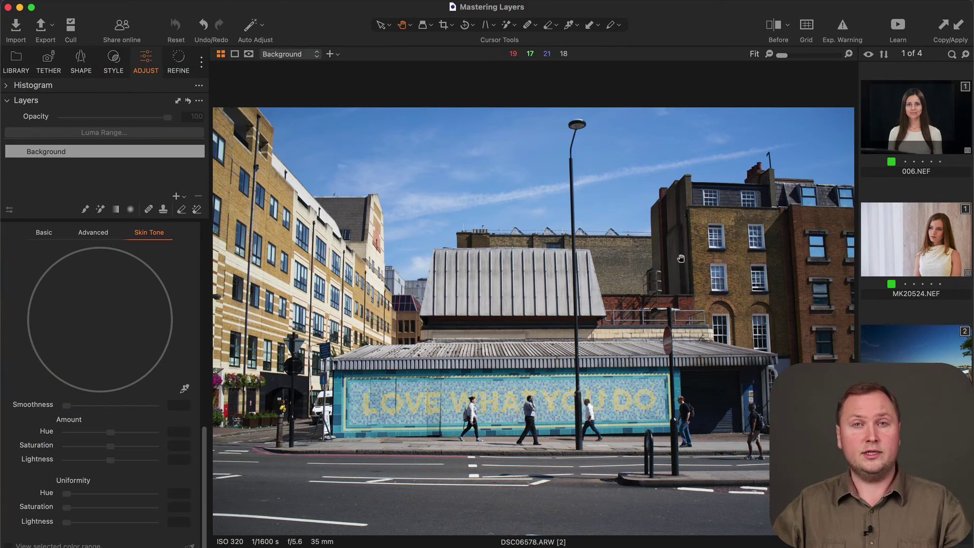
{"action": "scroll", "coordinate": [742, 259], "scroll_direction": "up", "scroll_amount": 3}
{"action": "scroll", "coordinate": [746, 262], "scroll_direction": "up", "scroll_amount": 2}
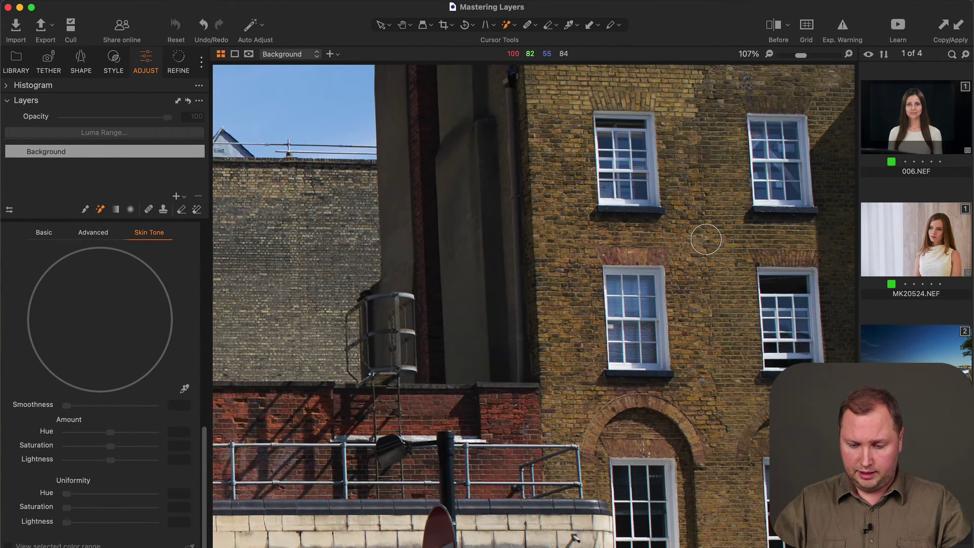
- On a new layer, auto-mask the brick building and sample its colour as the Skin Tone range
{"action": "left_click", "coordinate": [707, 240]}
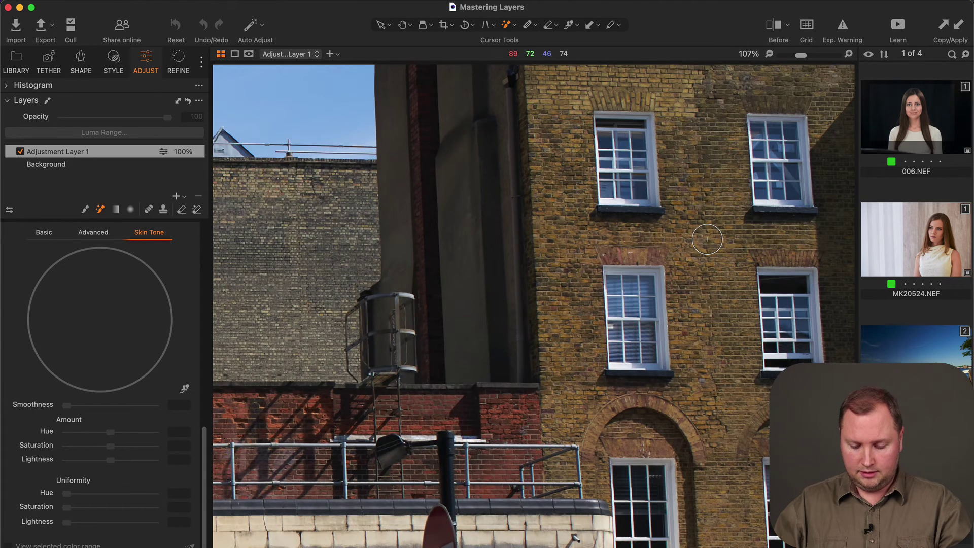
{"action": "left_click", "coordinate": [707, 241]}
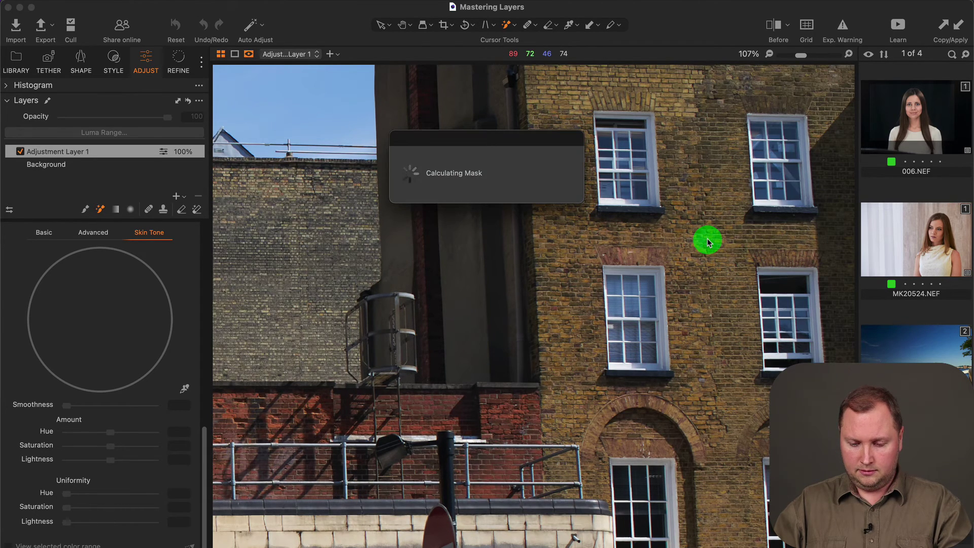
{"action": "scroll", "coordinate": [708, 242], "scroll_direction": "down", "scroll_amount": 2}
{"action": "scroll", "coordinate": [707, 242], "scroll_direction": "down", "scroll_amount": 2}
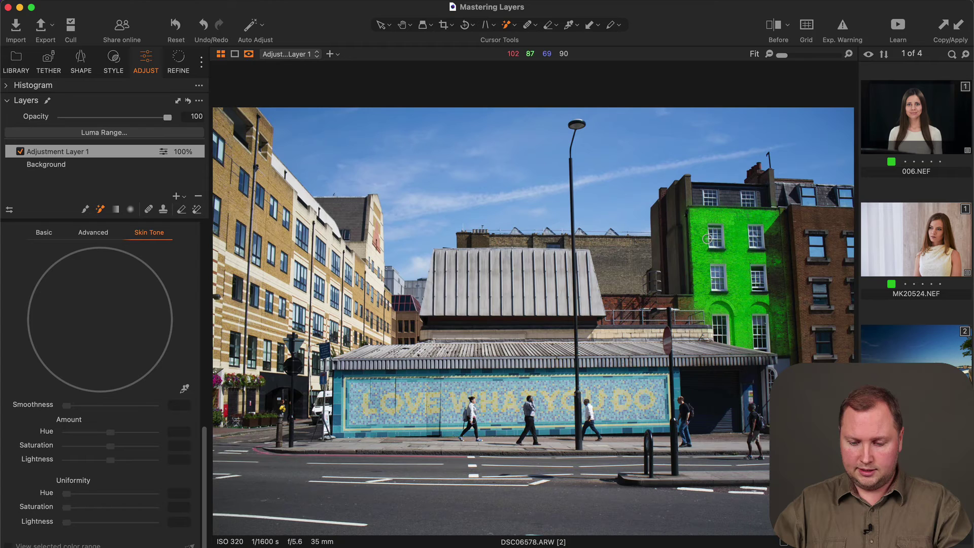
{"action": "left_click", "coordinate": [184, 390]}
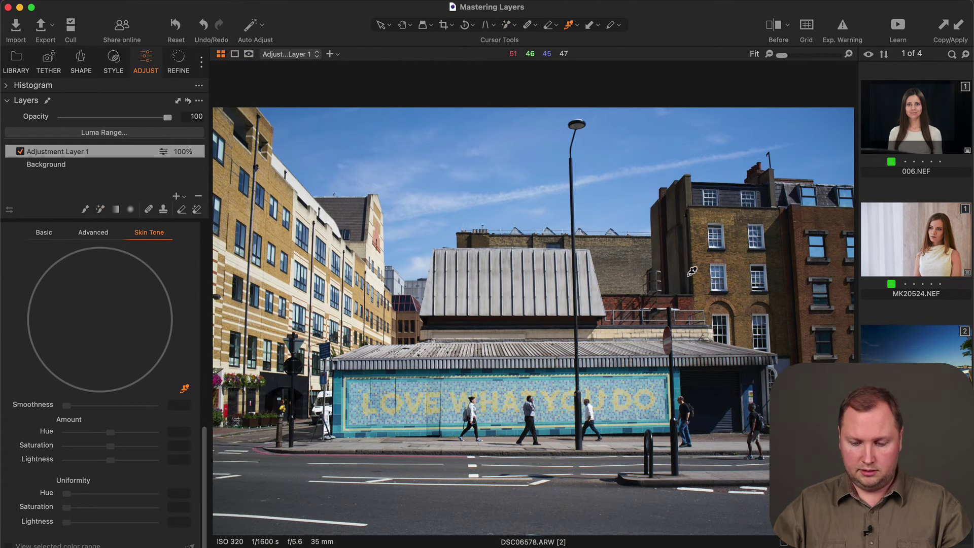
{"action": "left_click", "coordinate": [740, 253]}
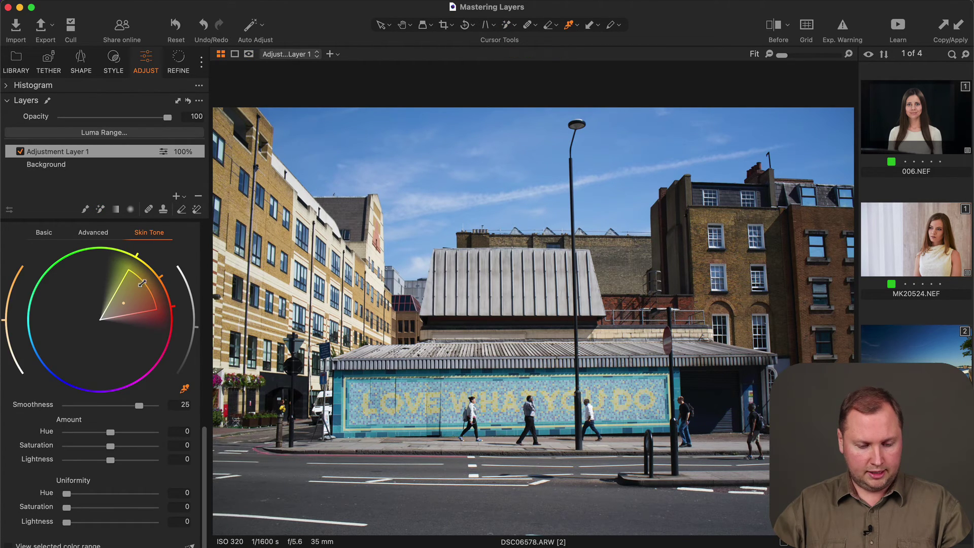
{"action": "mouse_move", "coordinate": [142, 284]}
{"action": "left_mouse_down"}
{"action": "mouse_move", "coordinate": [157, 273]}
{"action": "mouse_move", "coordinate": [177, 309]}
{"action": "left_mouse_up"}
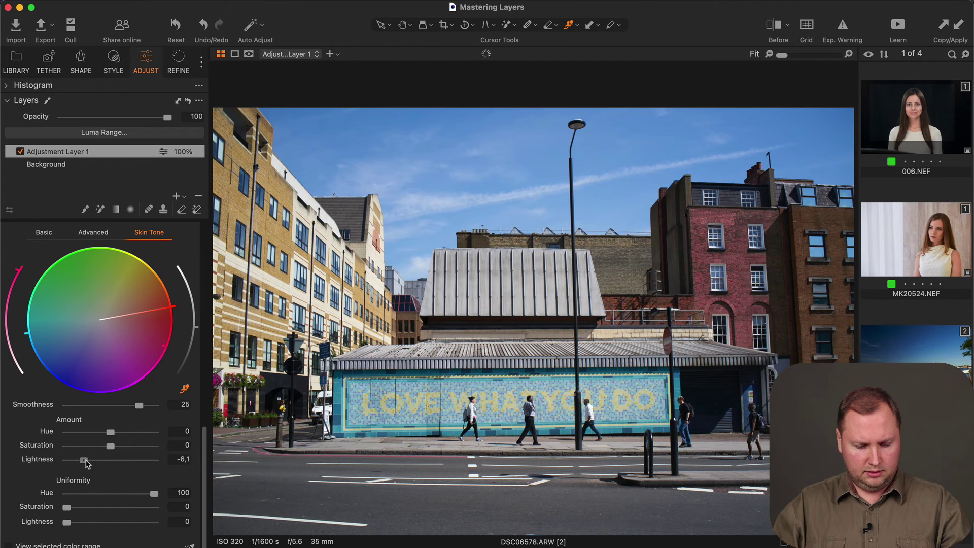
- Set brick lightness to -7.4 and saturation to -12.5, then toggle the layer to compare
{"action": "left_click_drag", "start_coordinate": [84, 460], "coordinate": [93, 446]}
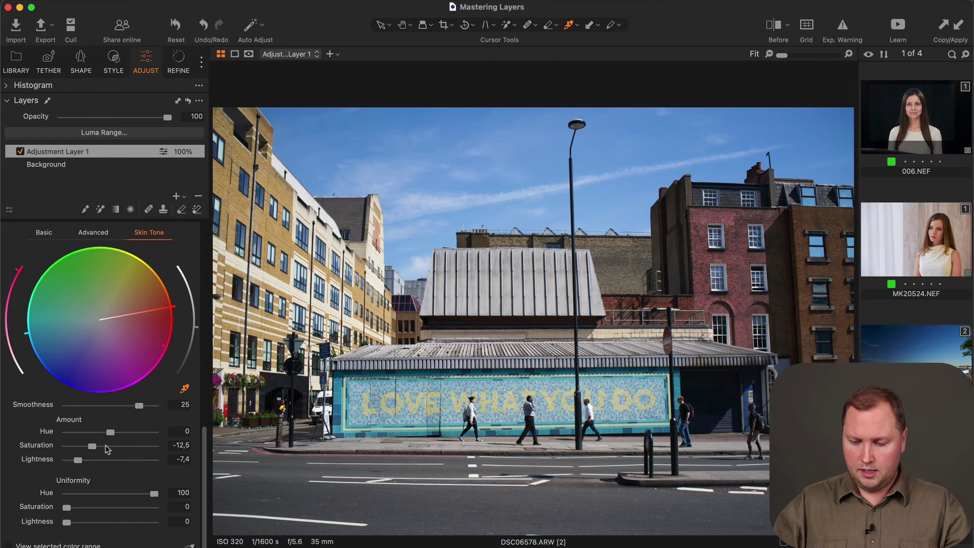
{"action": "left_click", "coordinate": [21, 151]}
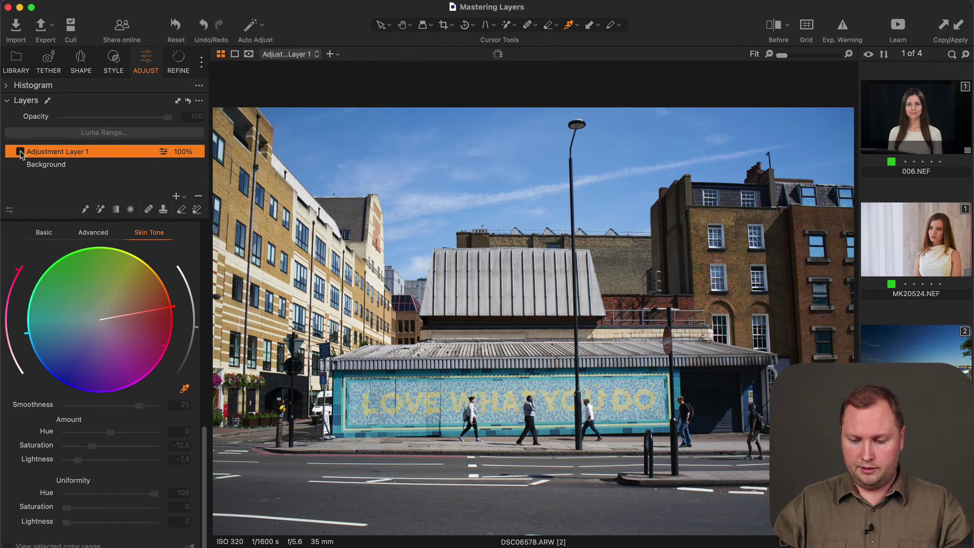
{"action": "left_click", "coordinate": [21, 151]}
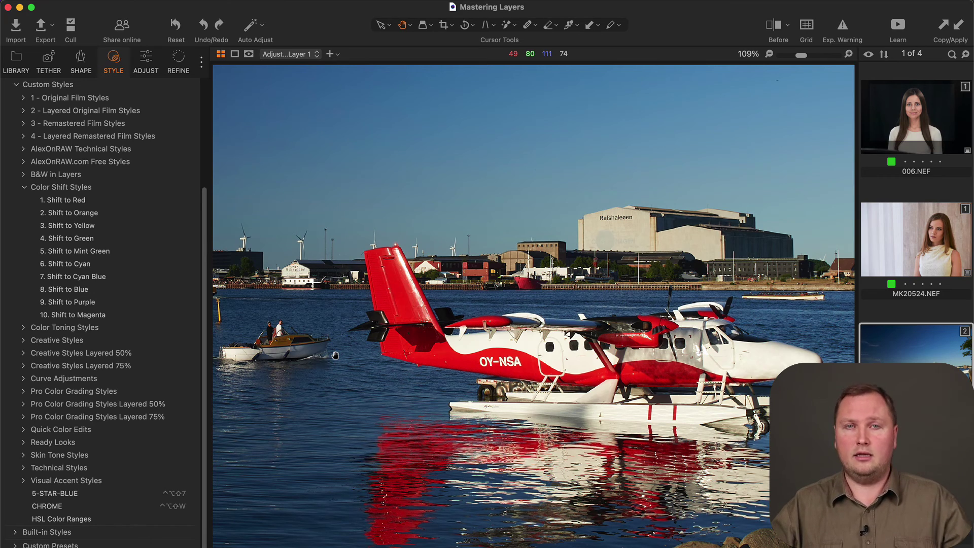
- Preview the colour-shift styles, then apply '7. Shift to Cyan Blue' to the seaplane's layer only
{"action": "left_click", "coordinate": [153, 214]}
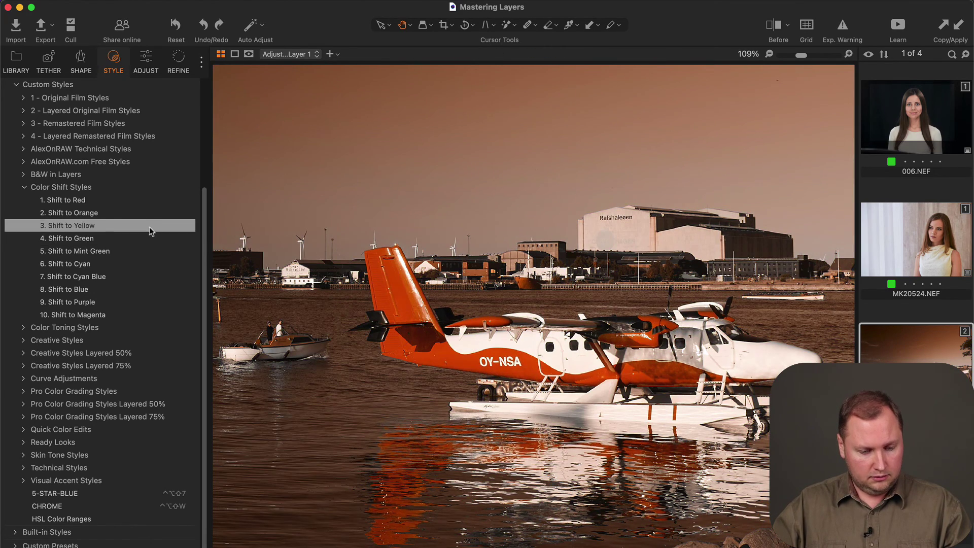
{"action": "right_click", "coordinate": [141, 278]}
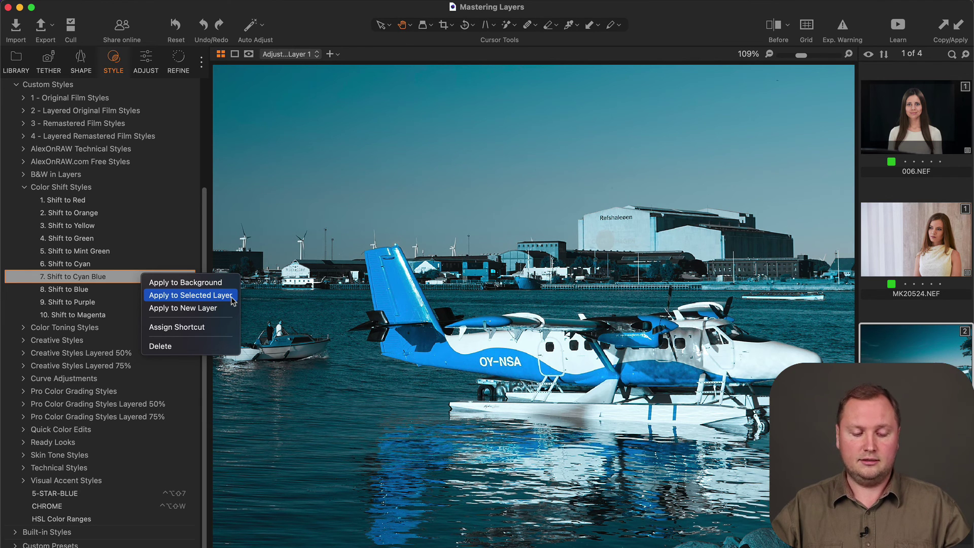
{"action": "left_click", "coordinate": [232, 298]}
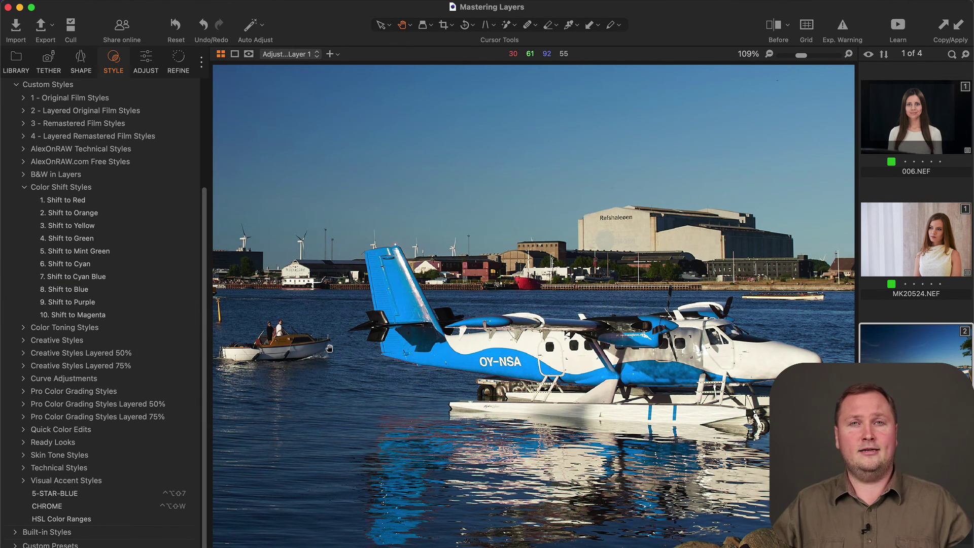